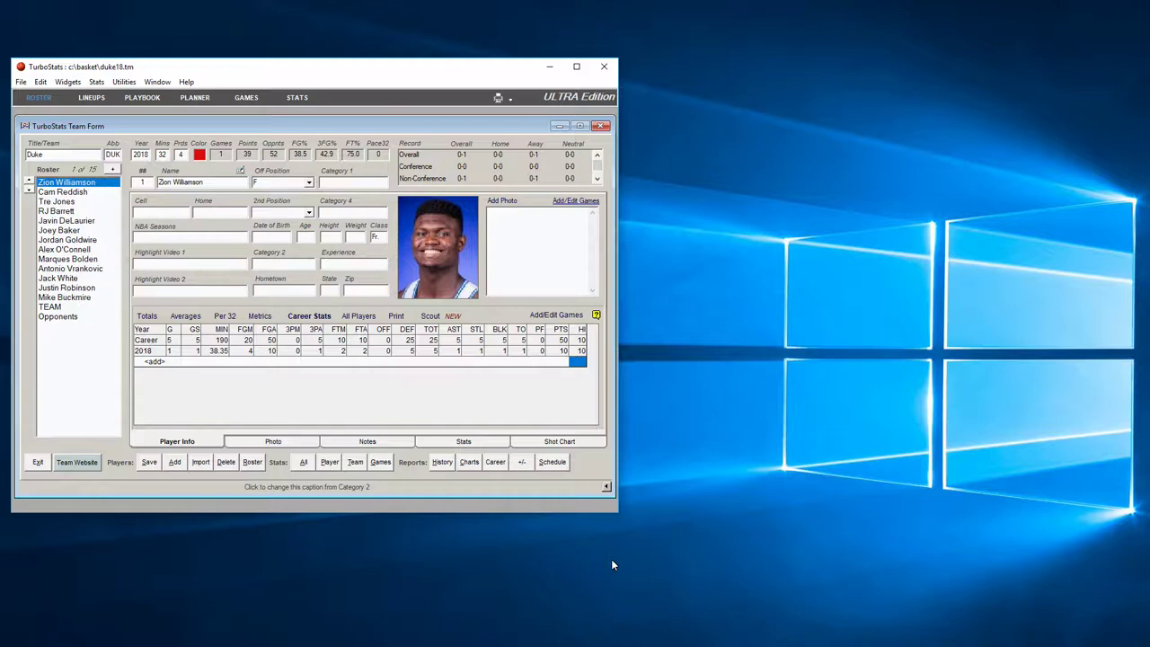
Open the games window for Duke's 11/21/18 game against Gonzaga
left_click(384, 463)
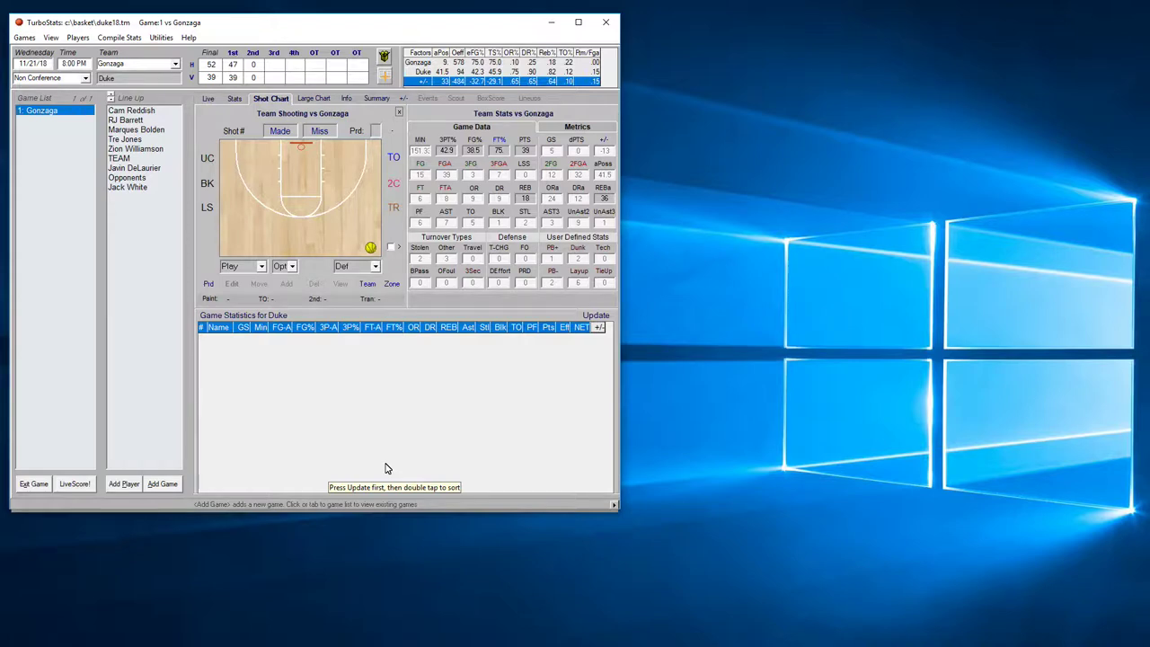
Nudge the program window down and put the Gonzaga game into Live scoring mode
left_click_drag(315, 25, 315, 36)
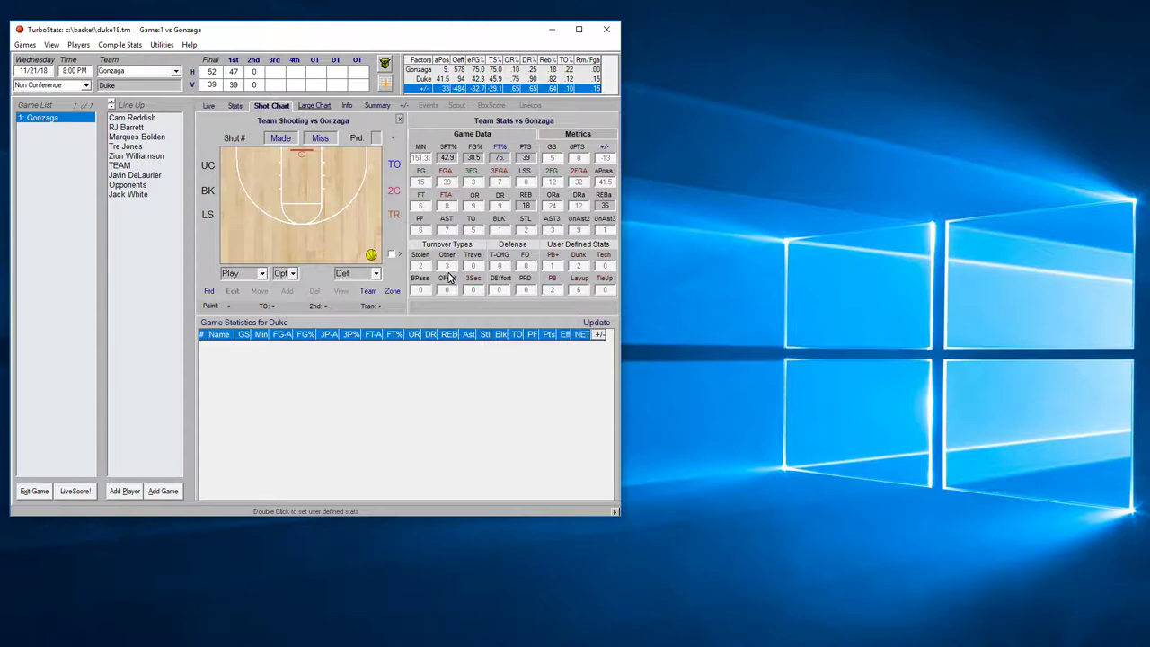
left_click(208, 105)
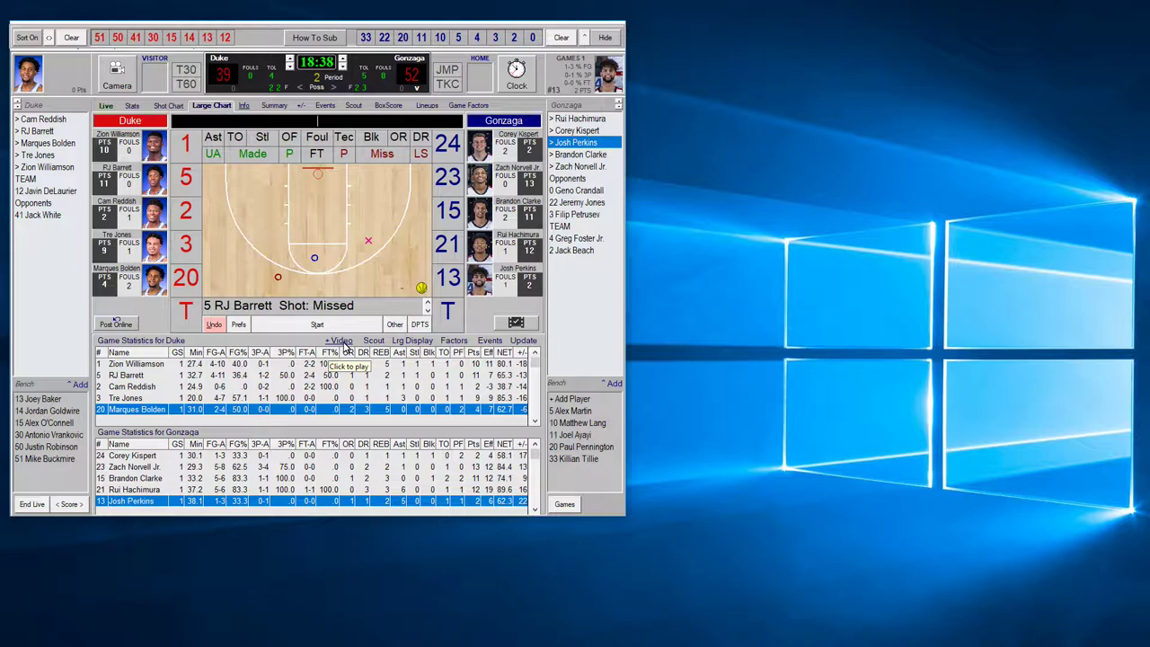
left_click(245, 327)
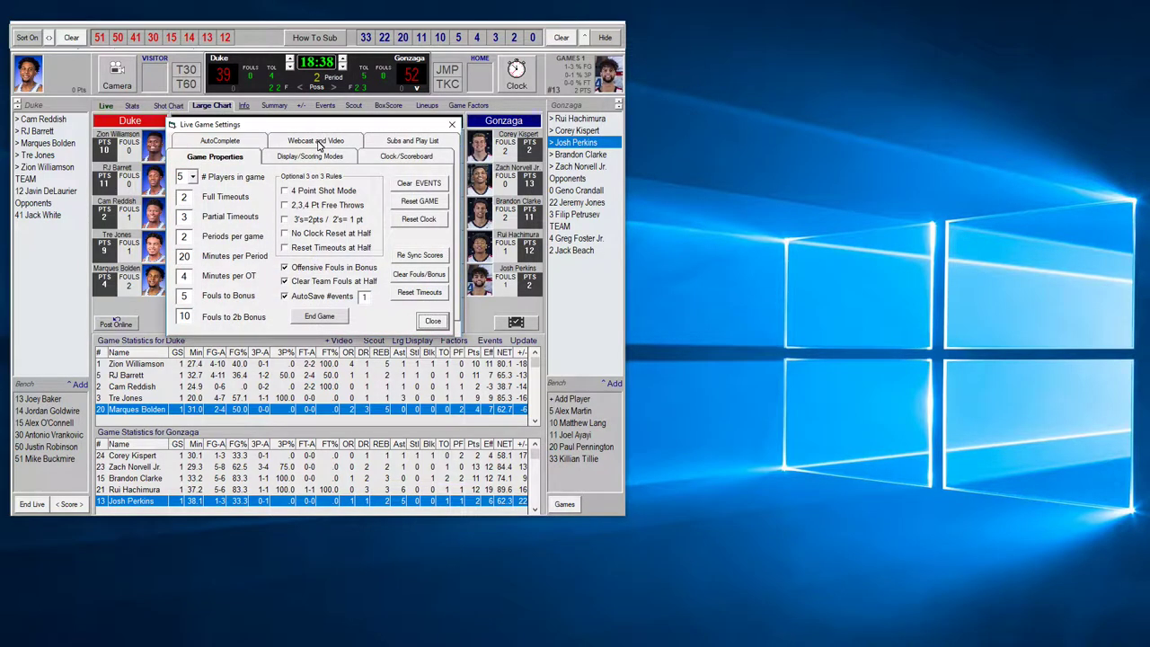
left_click(316, 141)
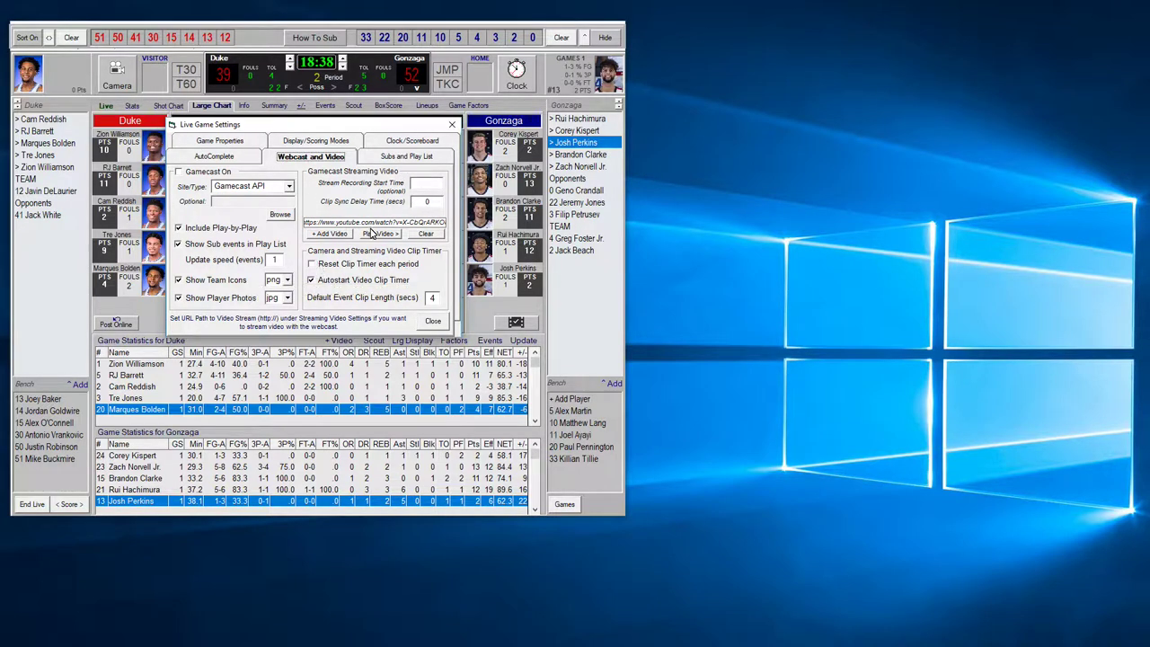
left_click(434, 321)
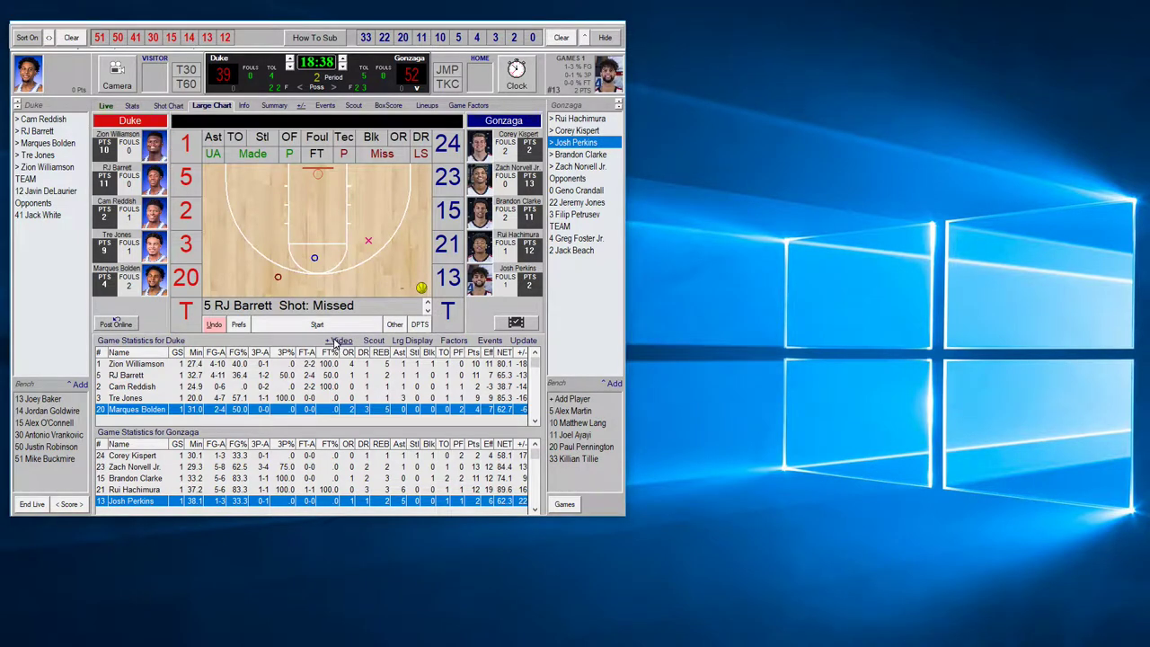
Show the synced game video beside the events list, with Video Controls moved aside
left_click(339, 345)
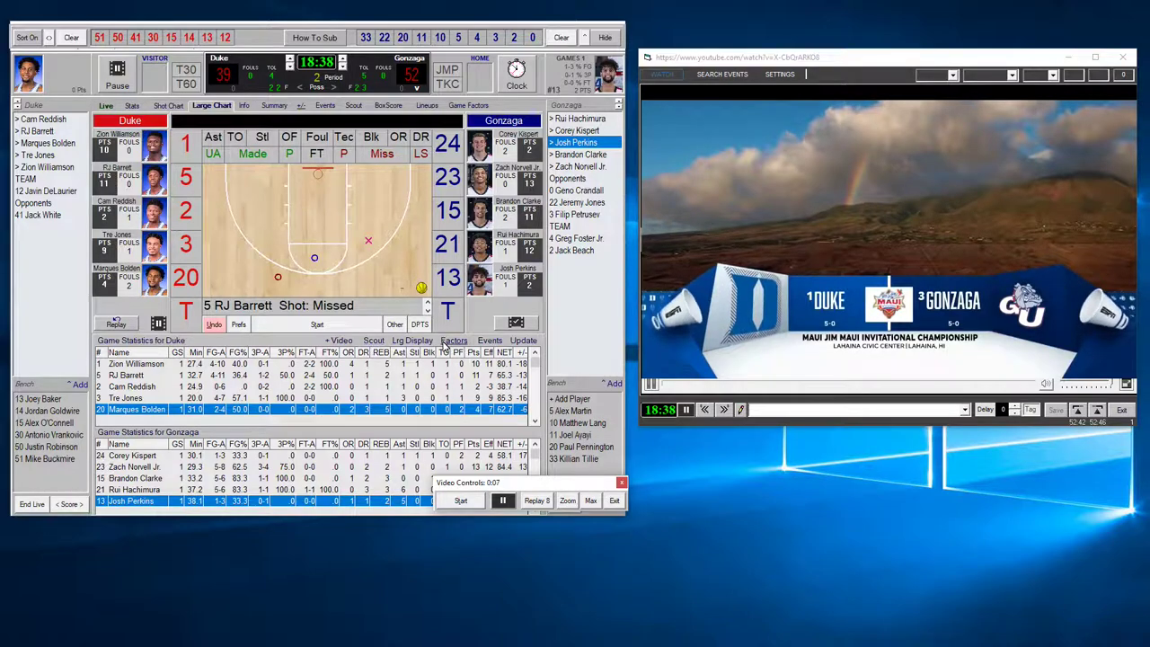
left_click(489, 340)
left_click_drag(564, 479, 768, 474)
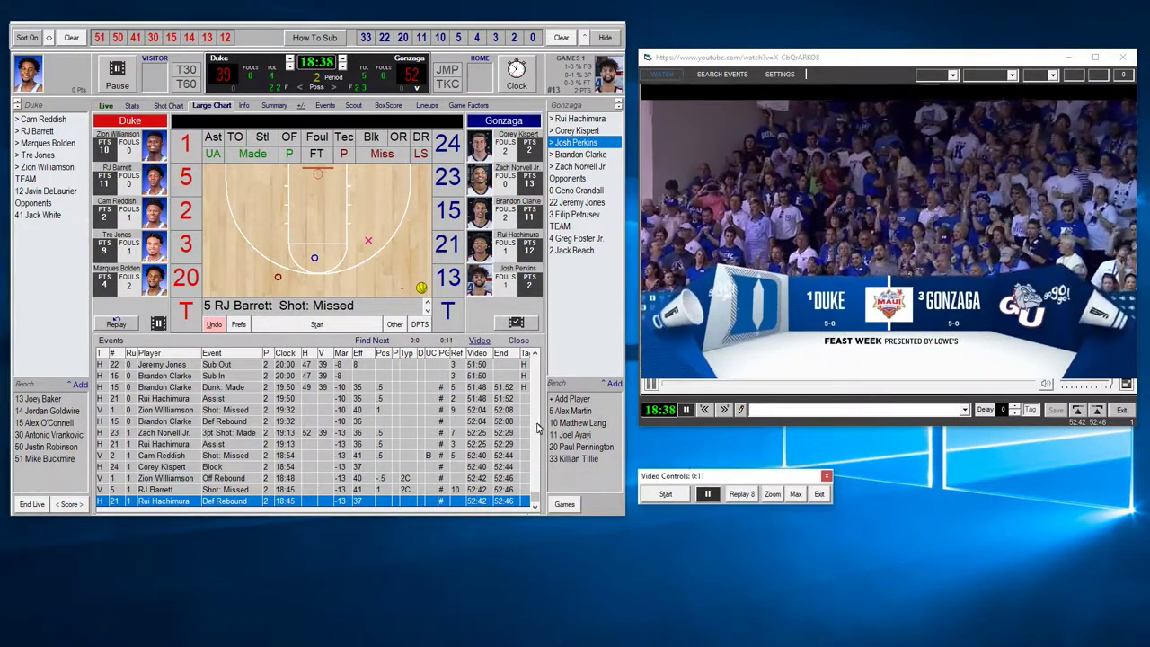
Jump the video to the Dunk: Made event, pause, and bring up the clip filters
left_click(127, 387)
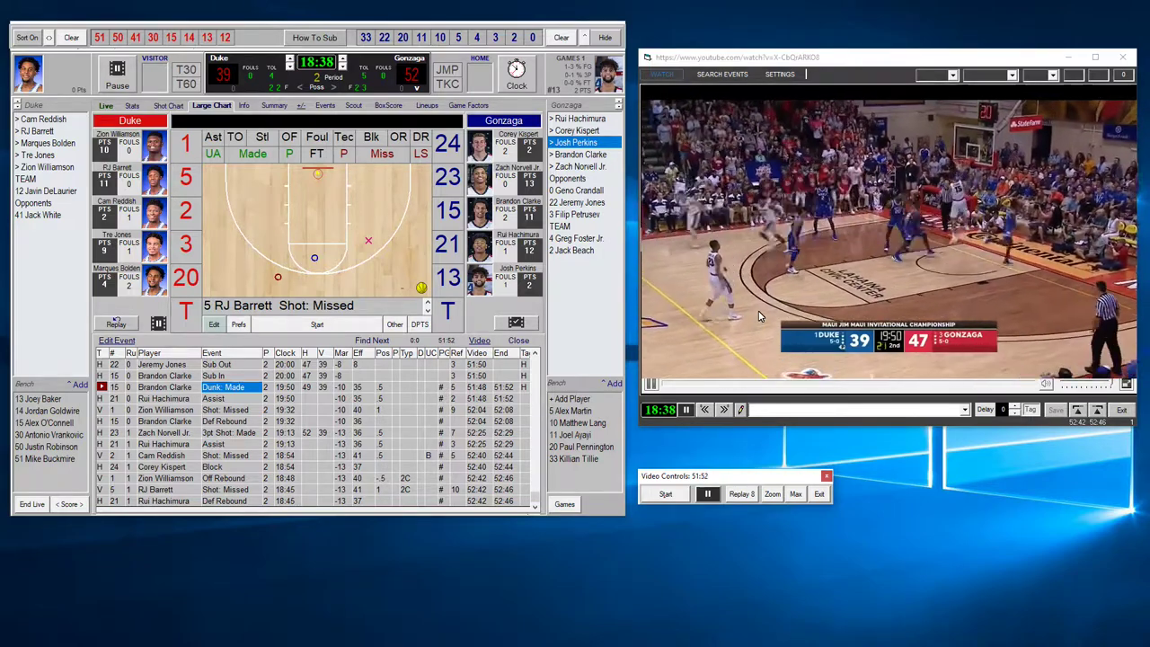
left_click(687, 410)
left_click(732, 76)
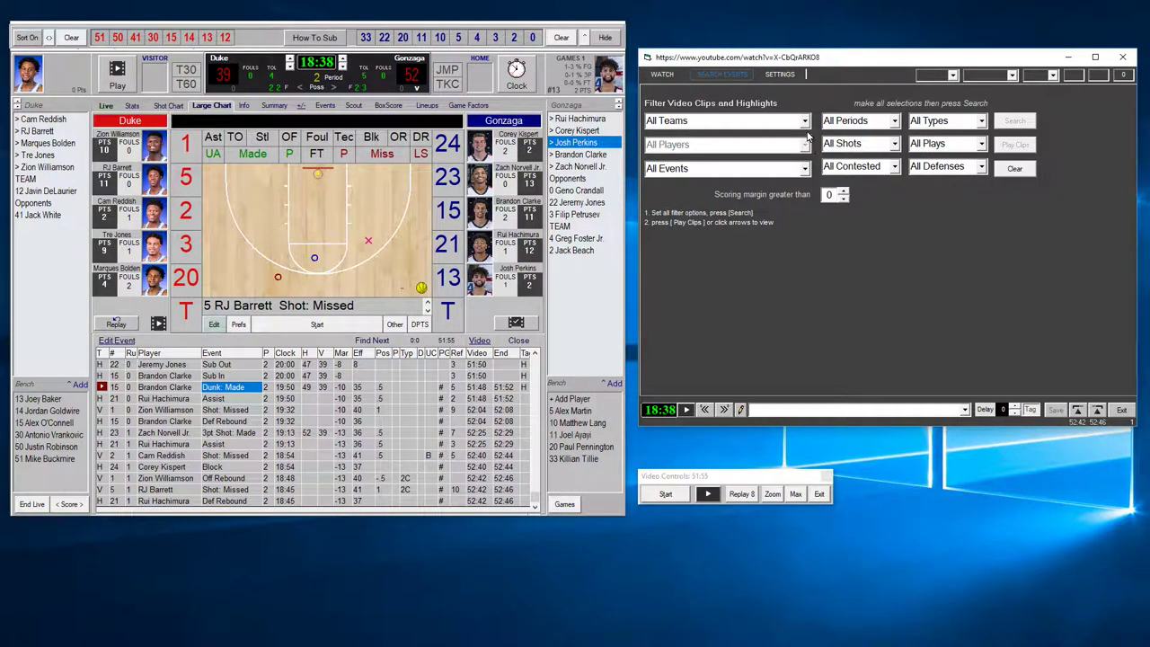
Filter video clips to team Duke and event Dunk, and run the search
left_click(806, 122)
left_click(746, 146)
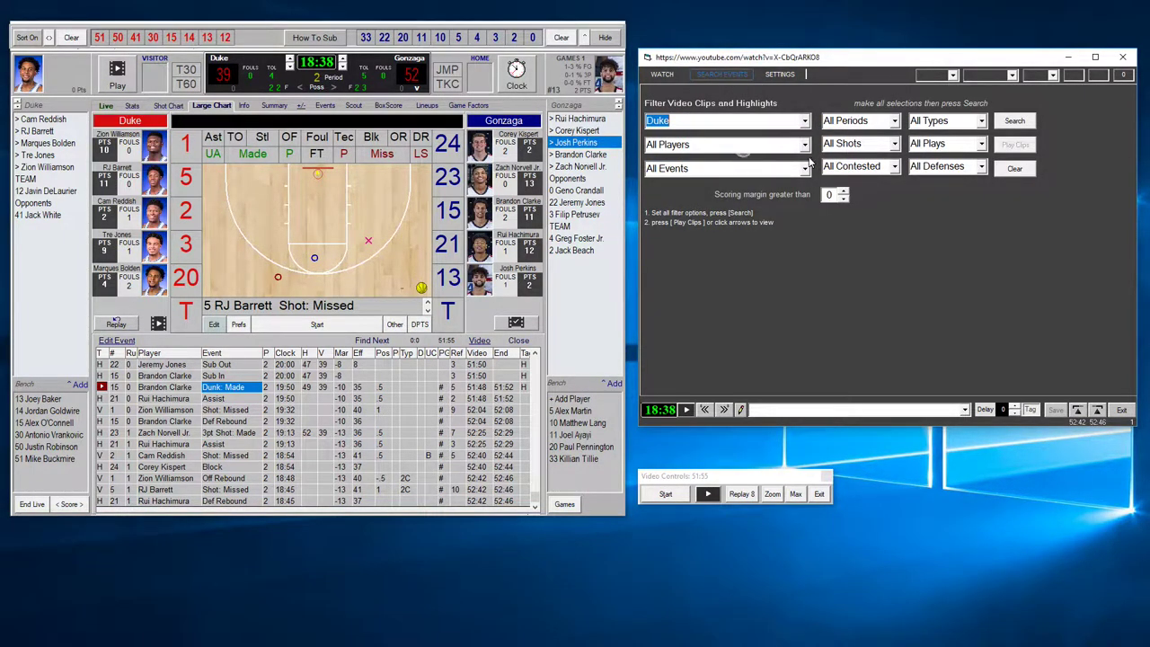
left_click(805, 169)
scroll(701, 247, "down", 2)
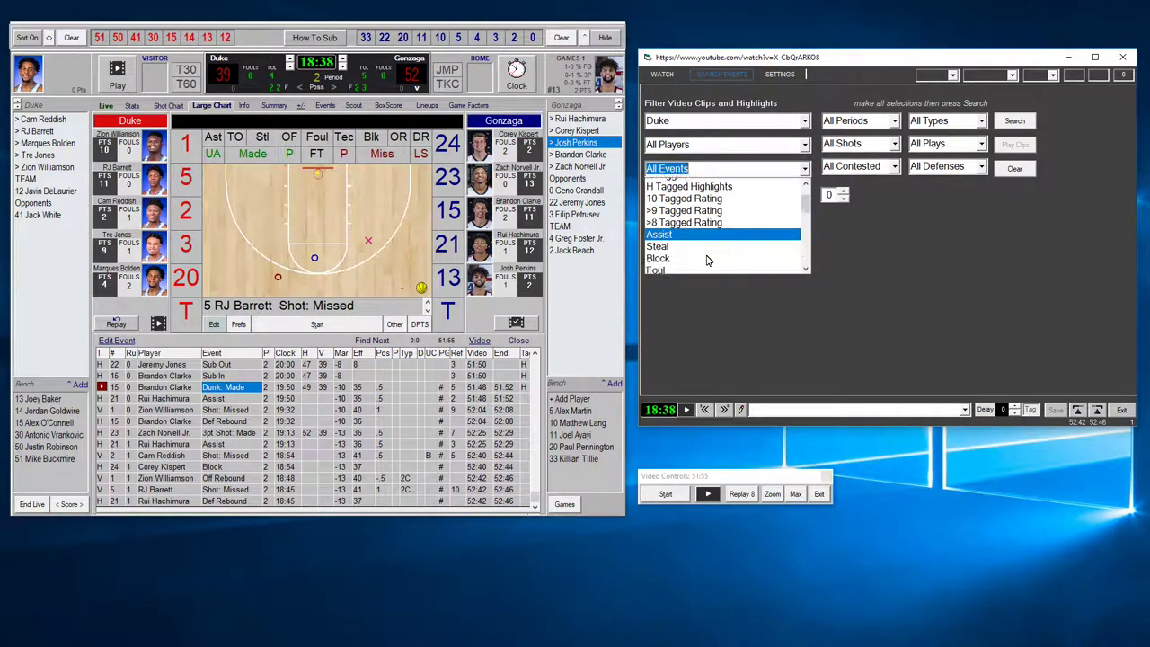
scroll(688, 255, "down", 1)
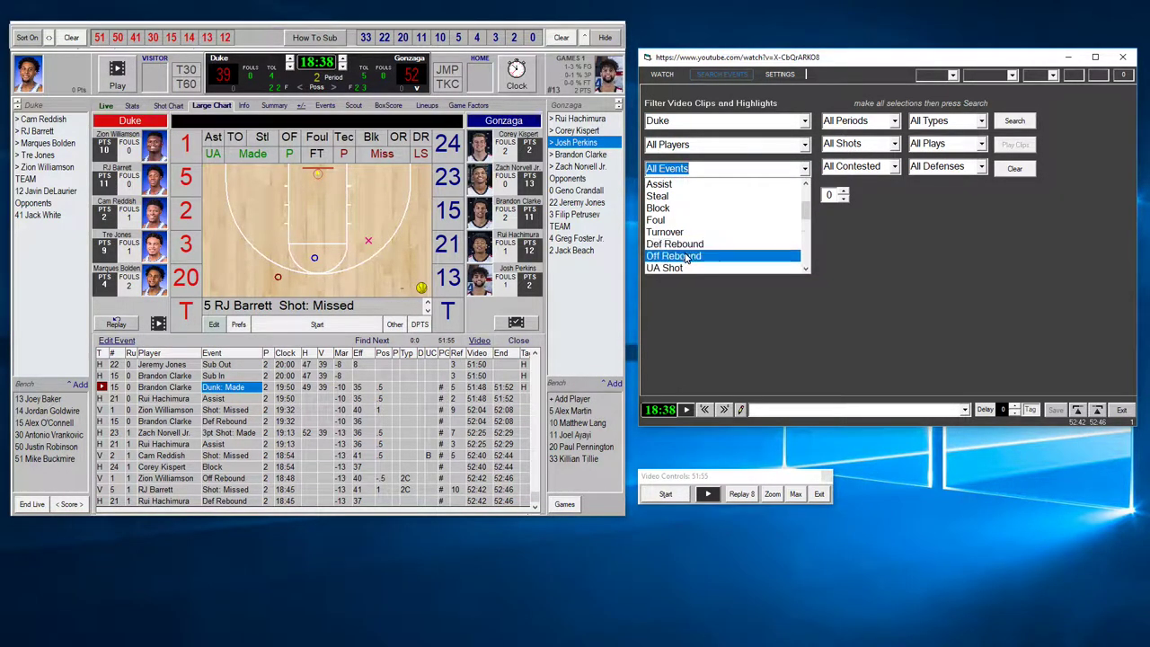
scroll(687, 261, "down", 1)
scroll(685, 243, "up", 1)
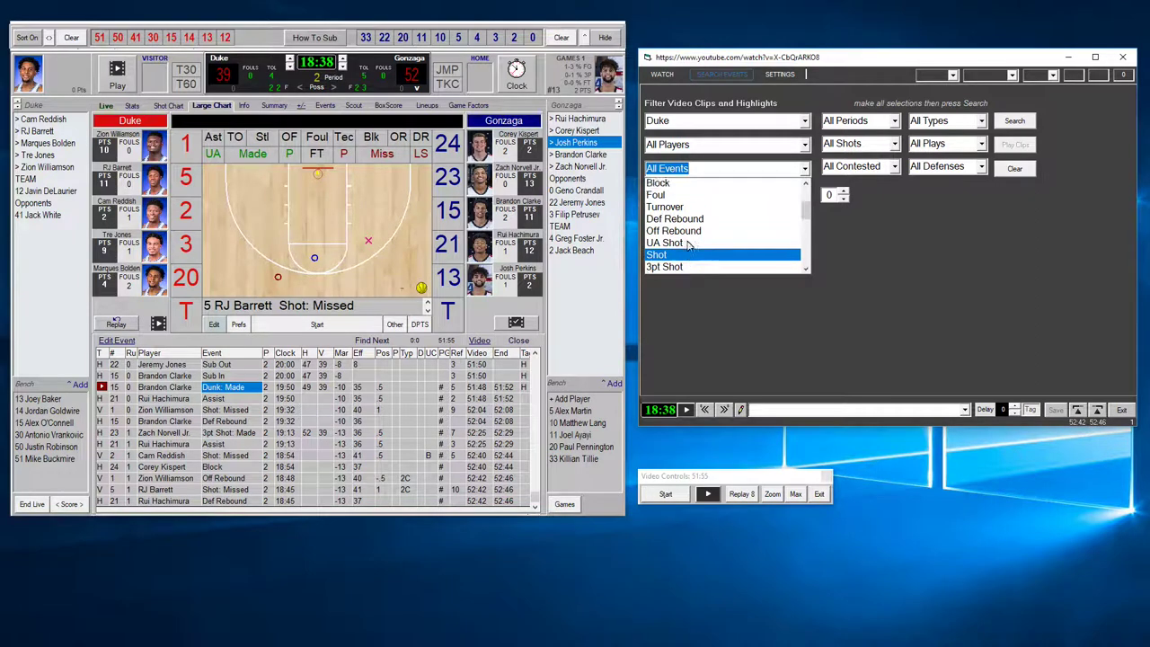
scroll(684, 231, "up", 1)
scroll(683, 239, "down", 3)
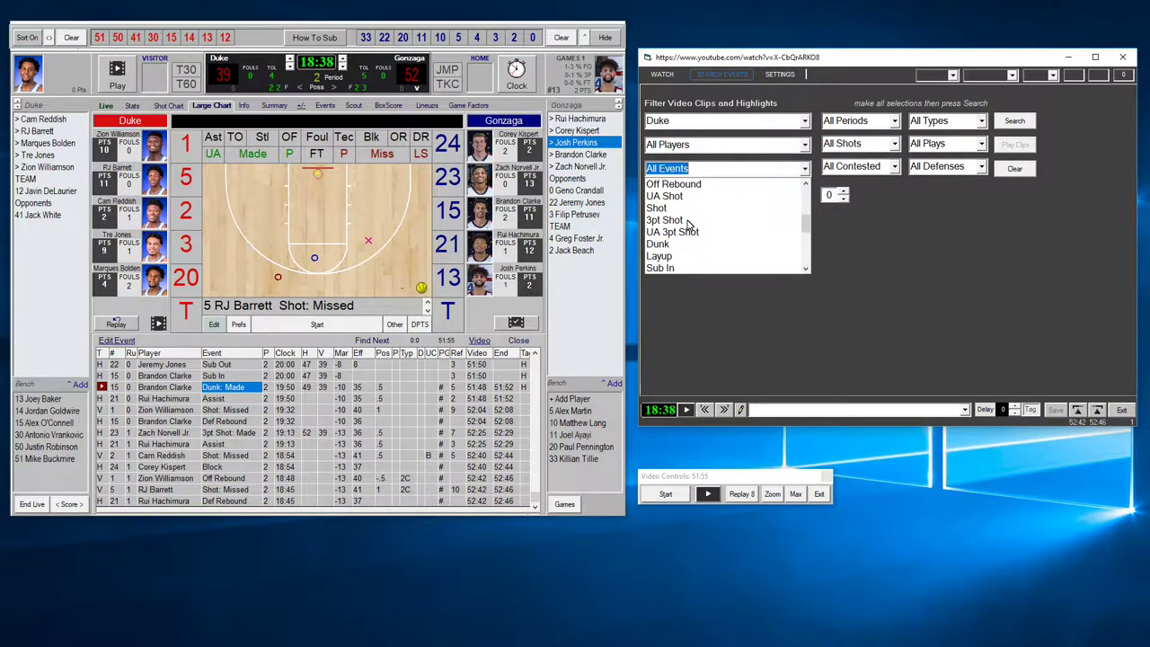
left_click(680, 245)
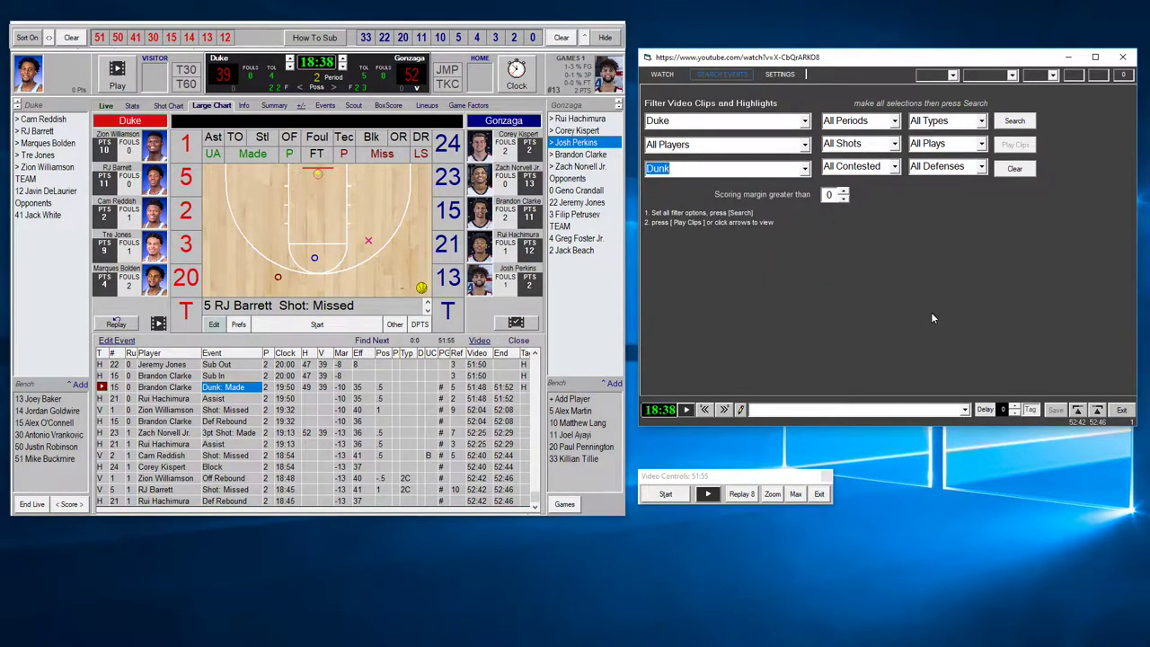
left_click(1017, 121)
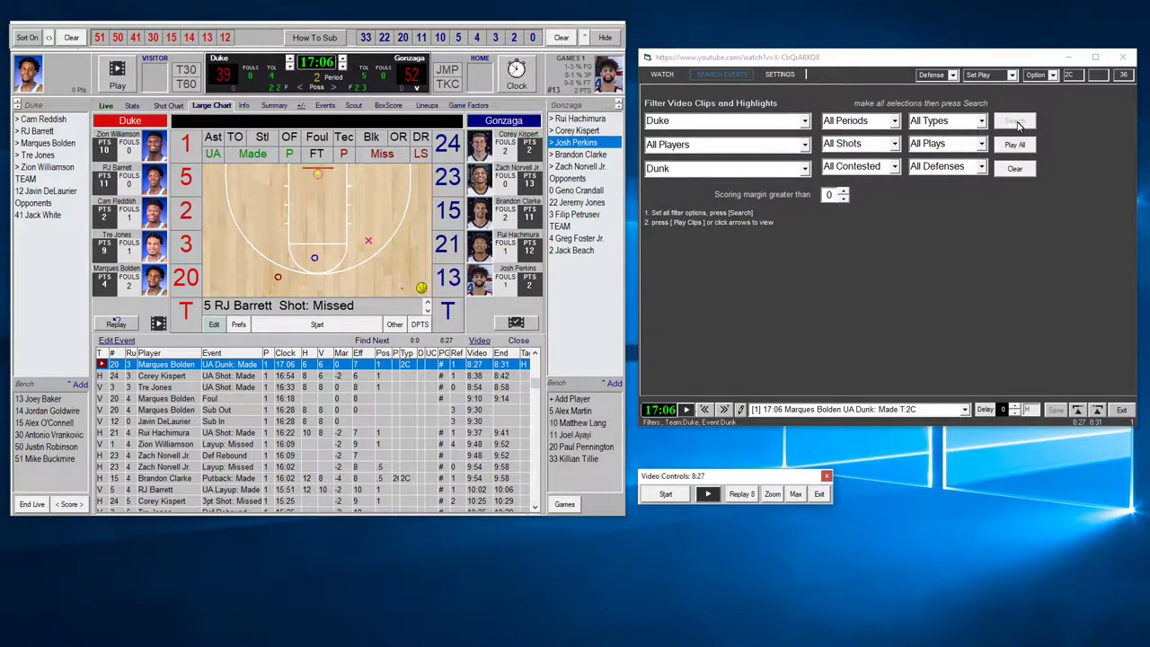
Play the filtered dunk clips, including the 13:07 missed dunk, then return to the filters
left_click(671, 78)
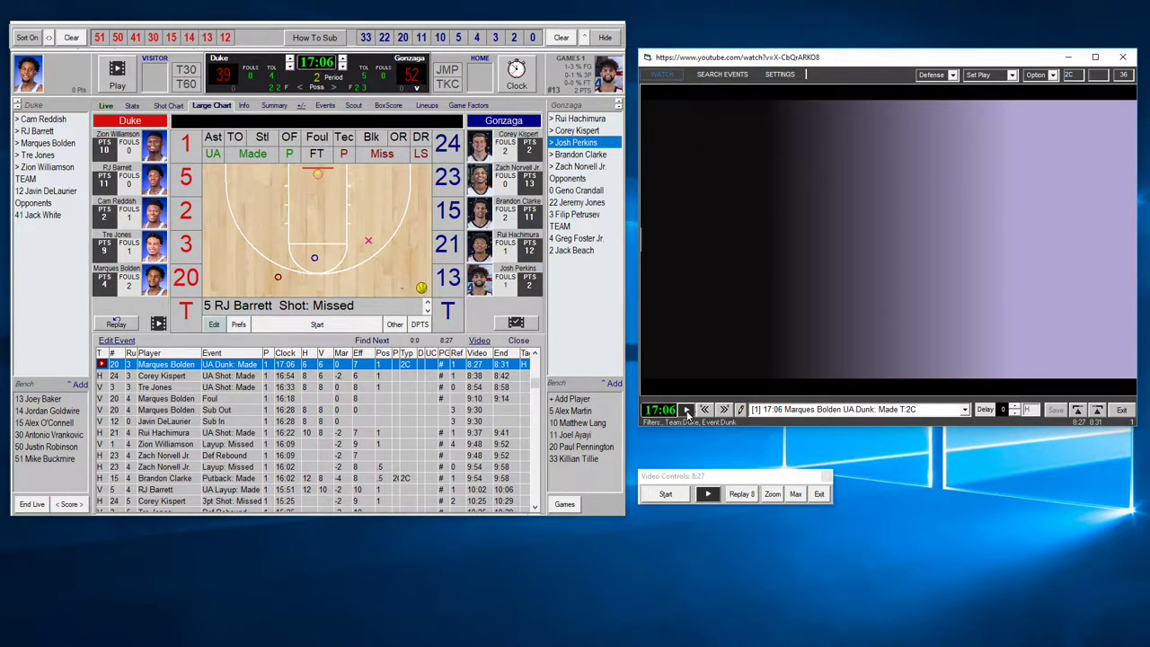
left_click(686, 410)
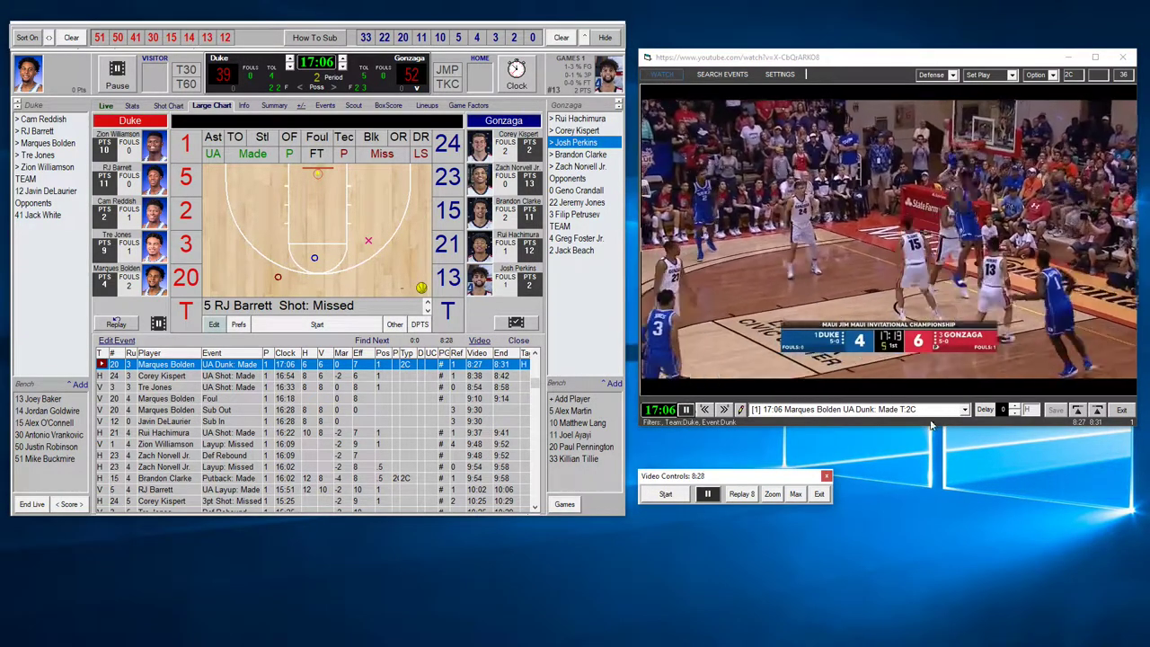
left_click(930, 410)
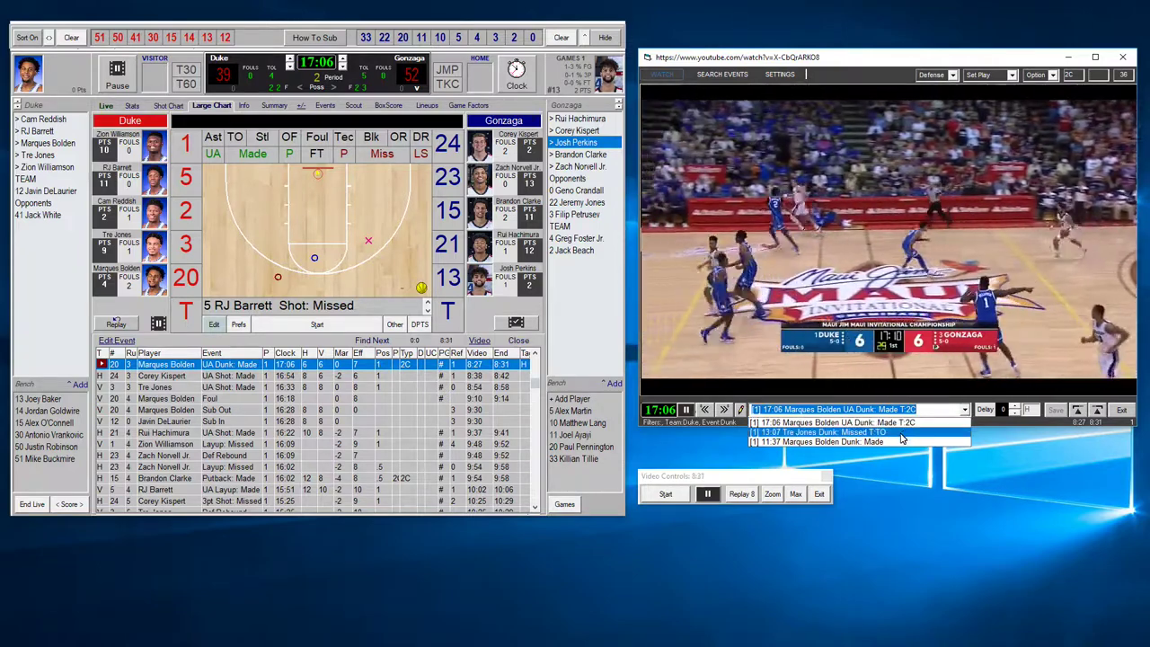
left_click(905, 433)
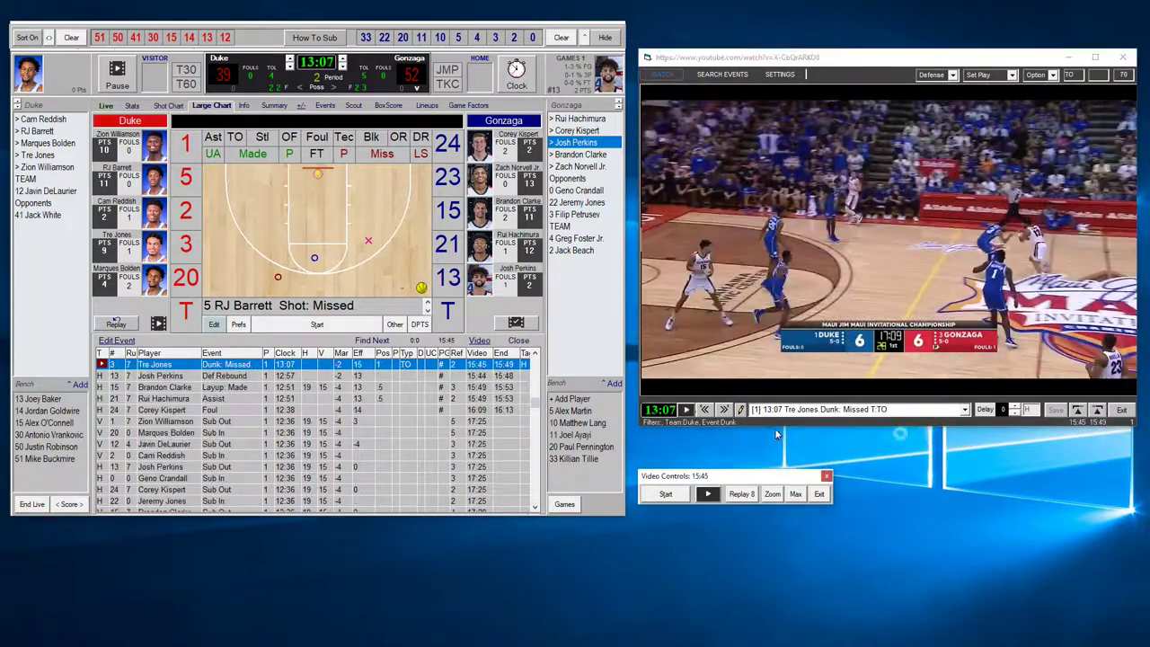
left_click(687, 410)
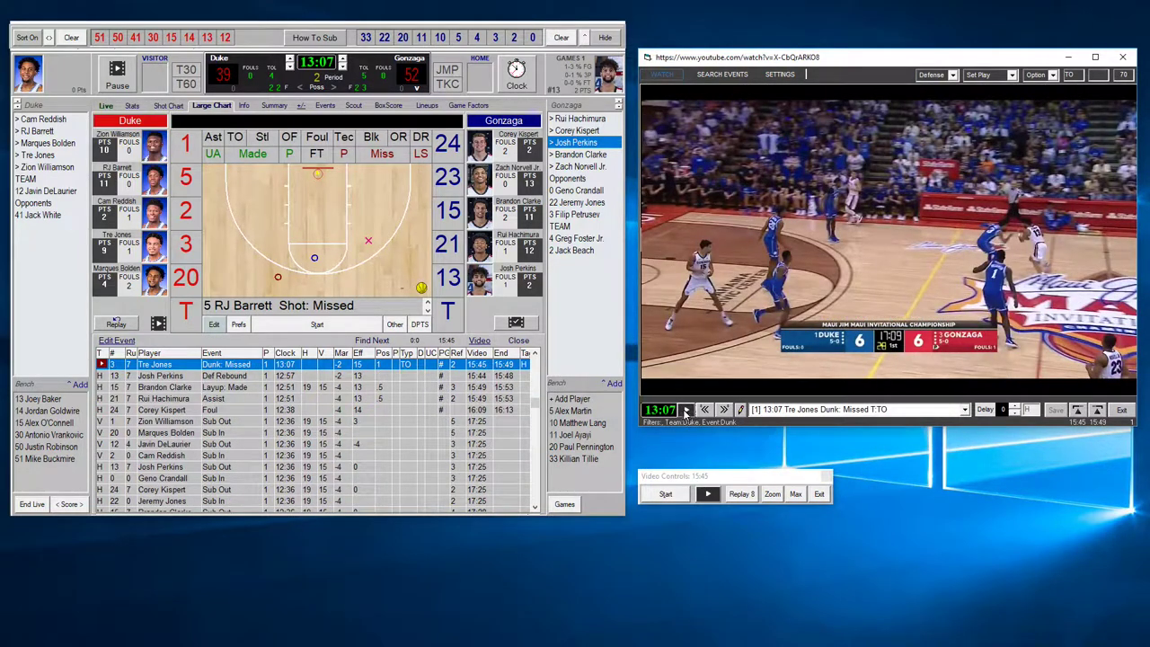
left_click(687, 409)
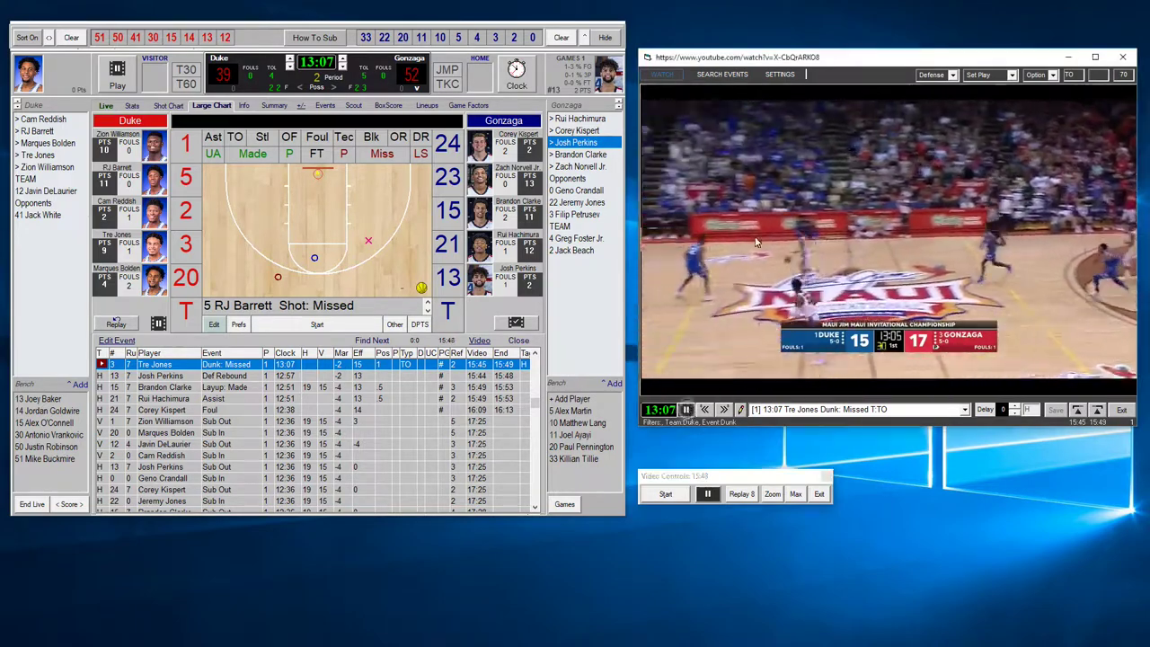
left_click(728, 76)
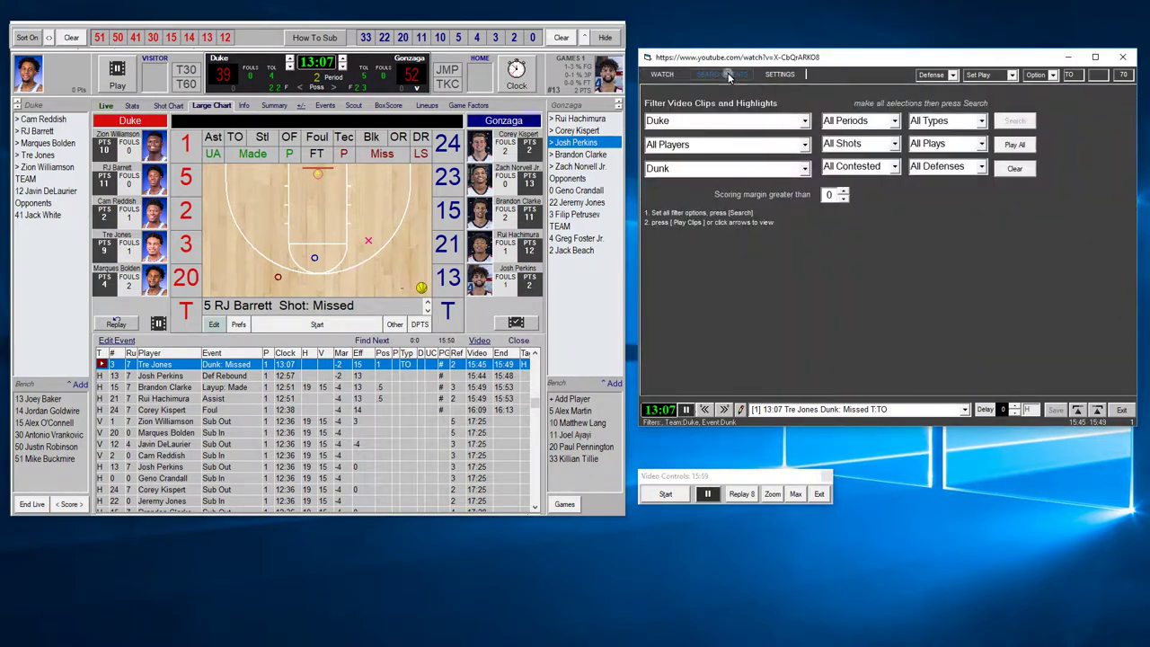
Clear filters and replay the last logged event, Hachimura's 18:45 defensive rebound, pausing at 52:47
left_click(1015, 169)
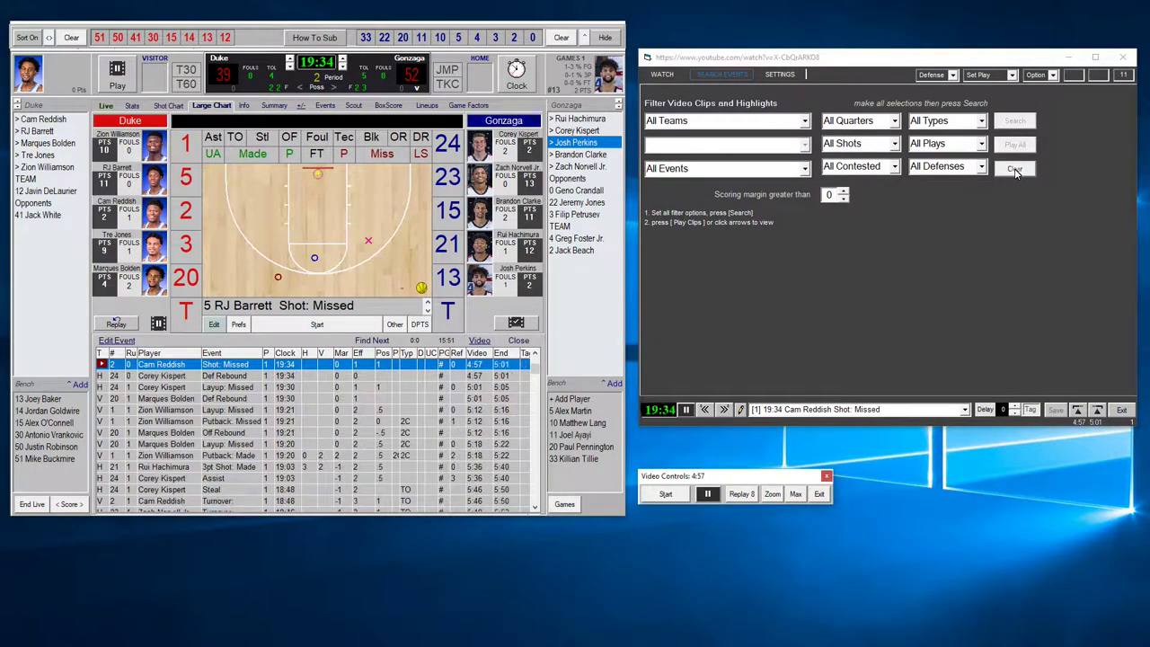
left_click(668, 79)
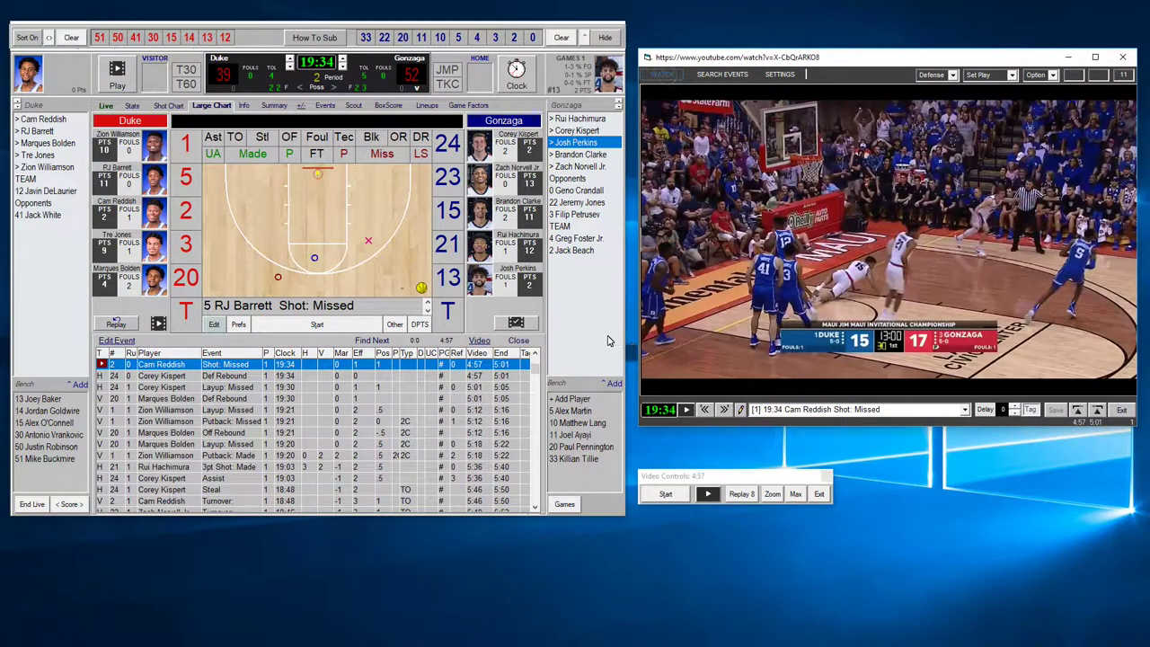
left_click_drag(536, 375, 544, 492)
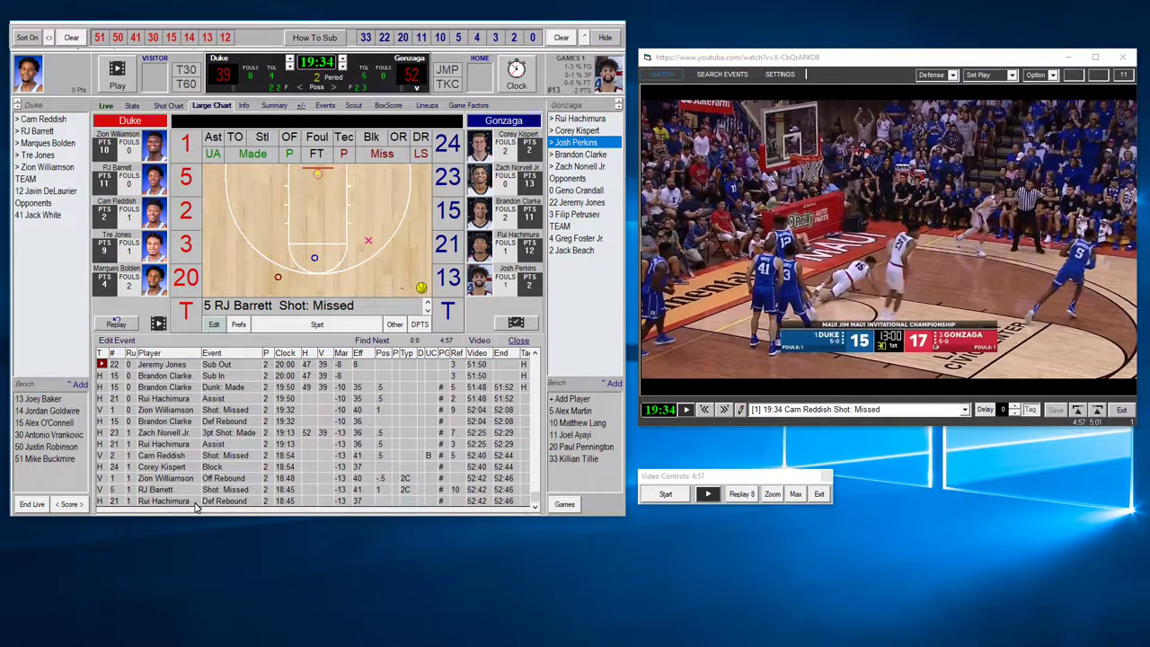
left_click(187, 502)
left_click(103, 502)
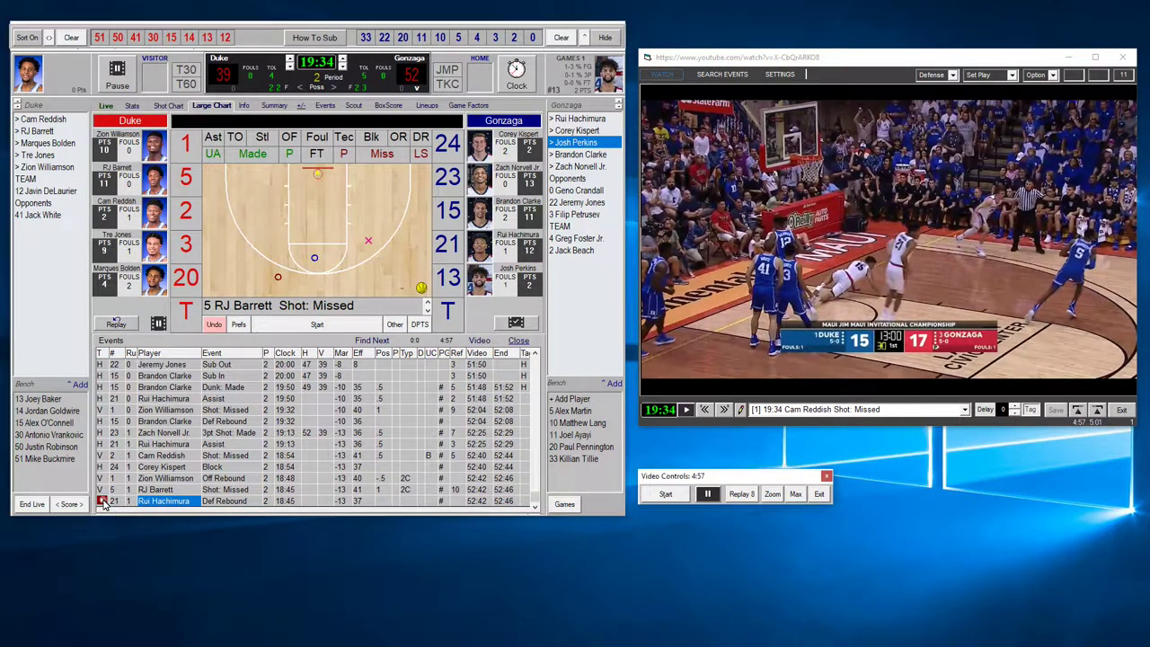
left_click(708, 495)
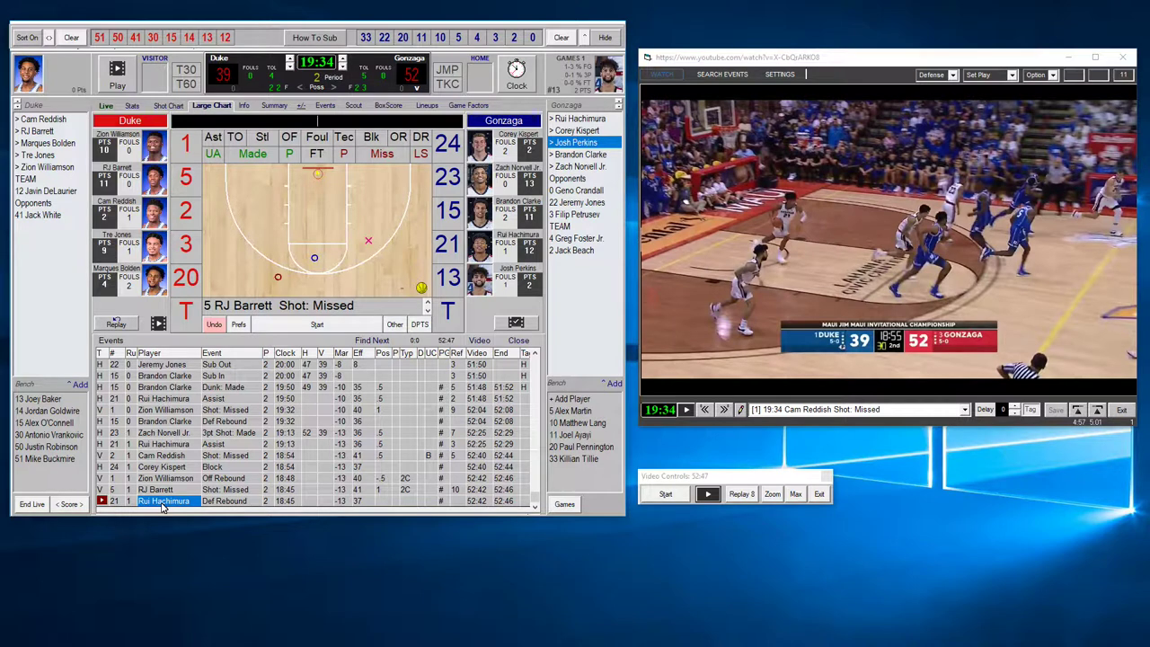
Set the game clock to 18:55 and start the video and clock together
left_click(289, 66)
left_click(331, 63)
left_click(393, 114)
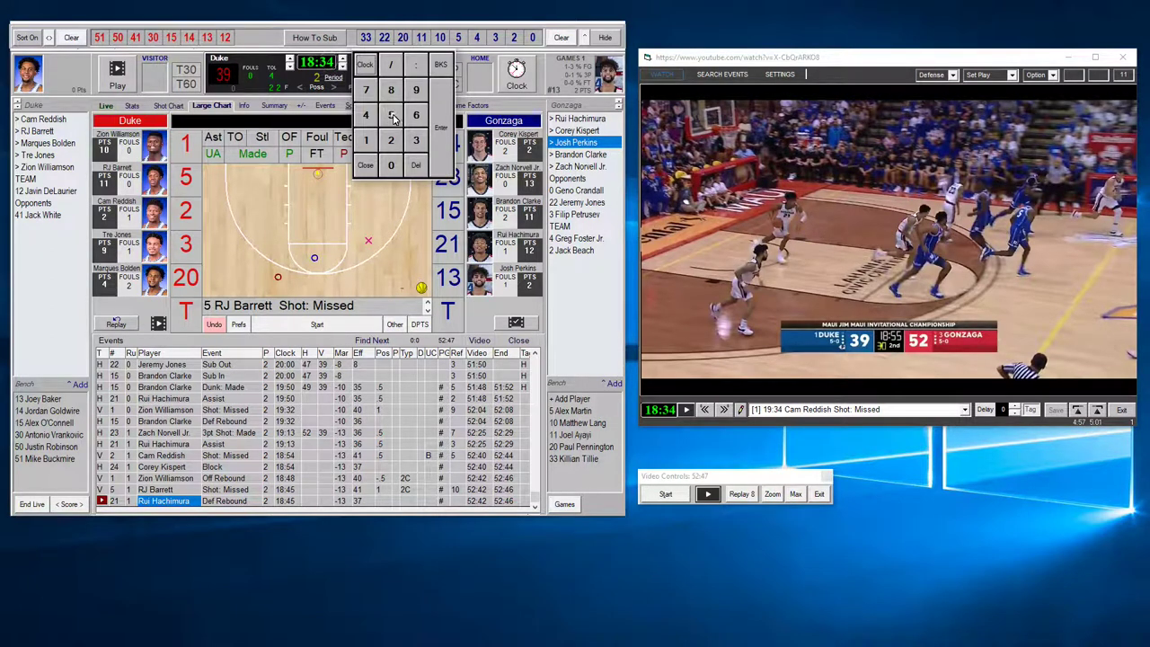
left_click(393, 114)
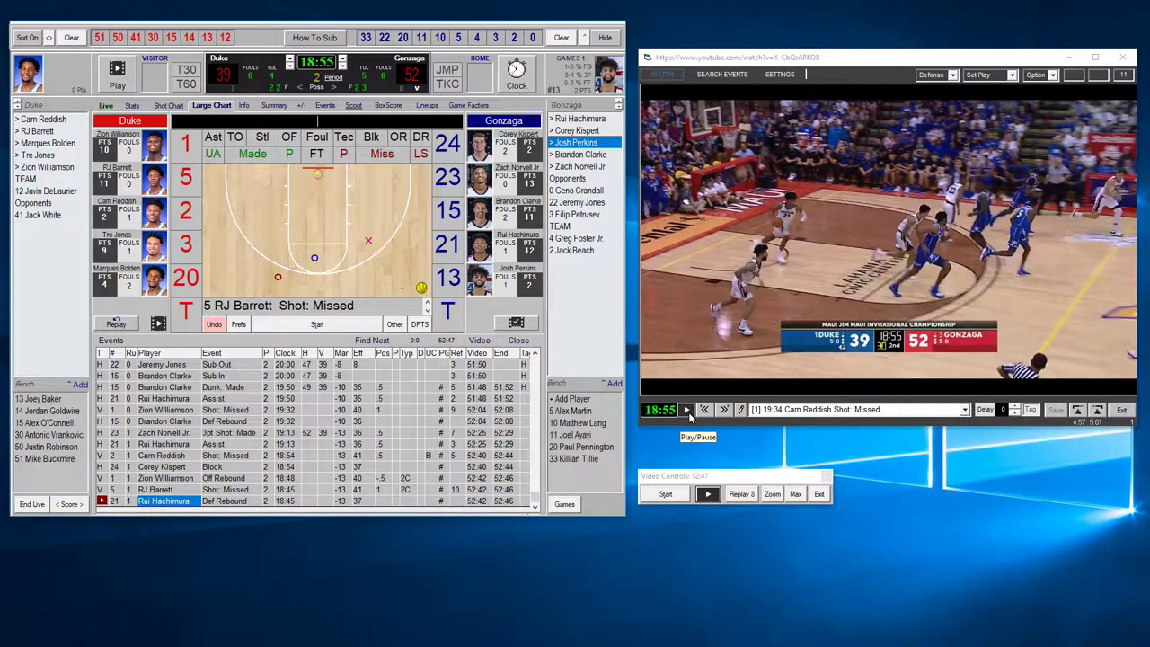
left_click(665, 495)
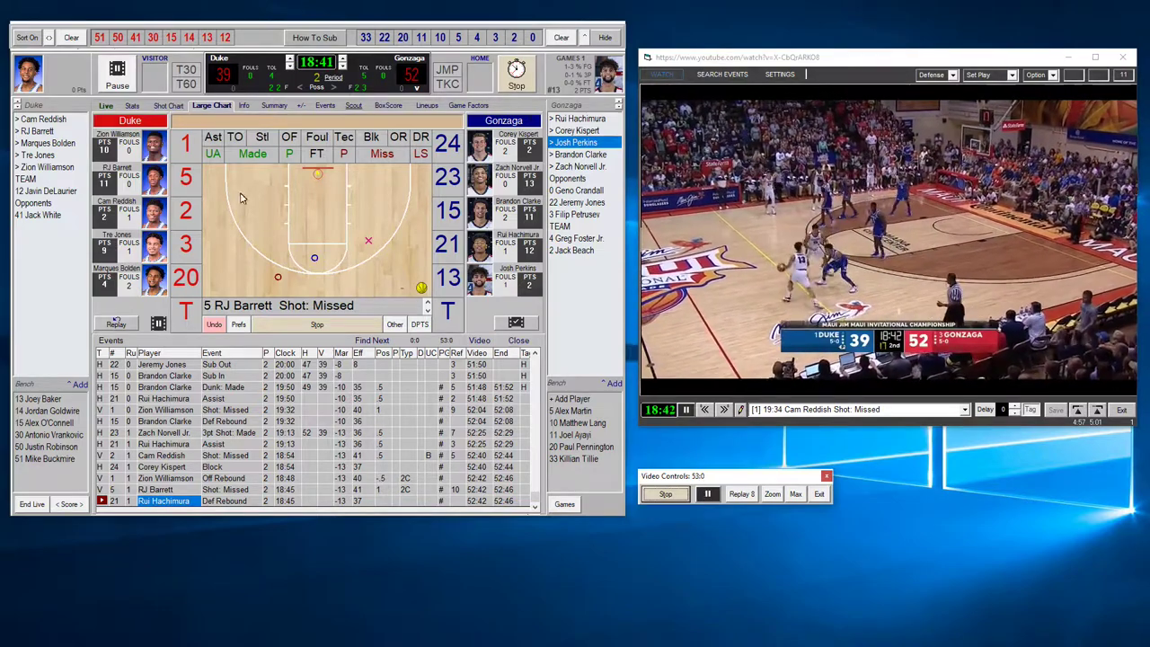
Log a foul by Gonzaga's number 15 at 18:37 and resume the video
left_click(315, 156)
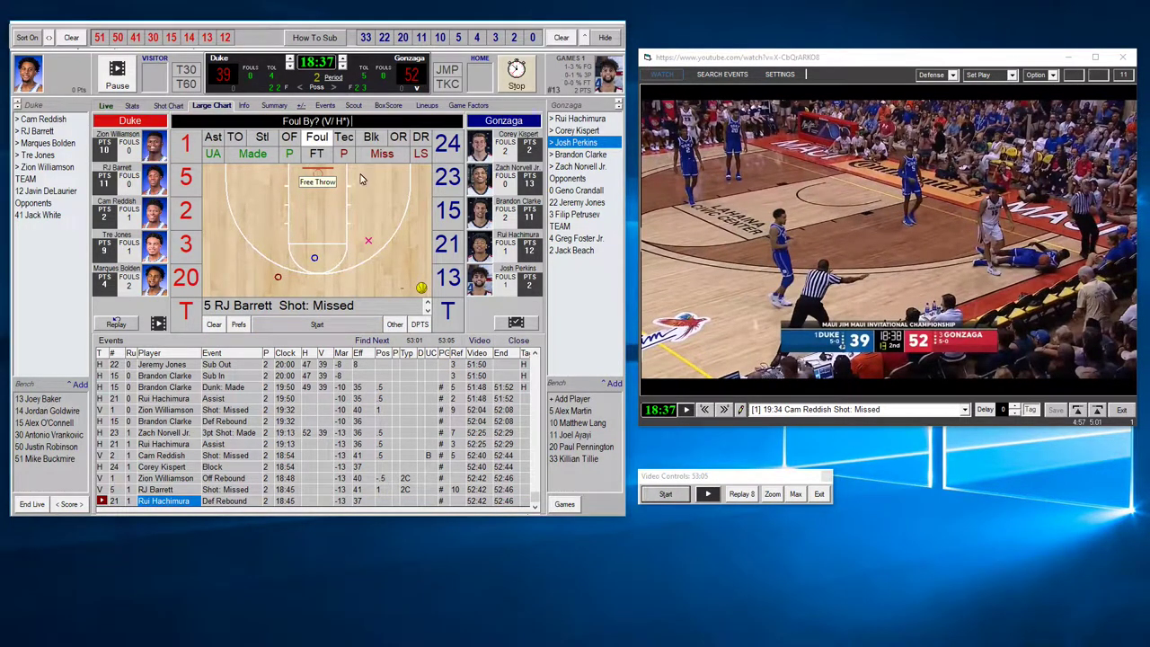
left_click(450, 212)
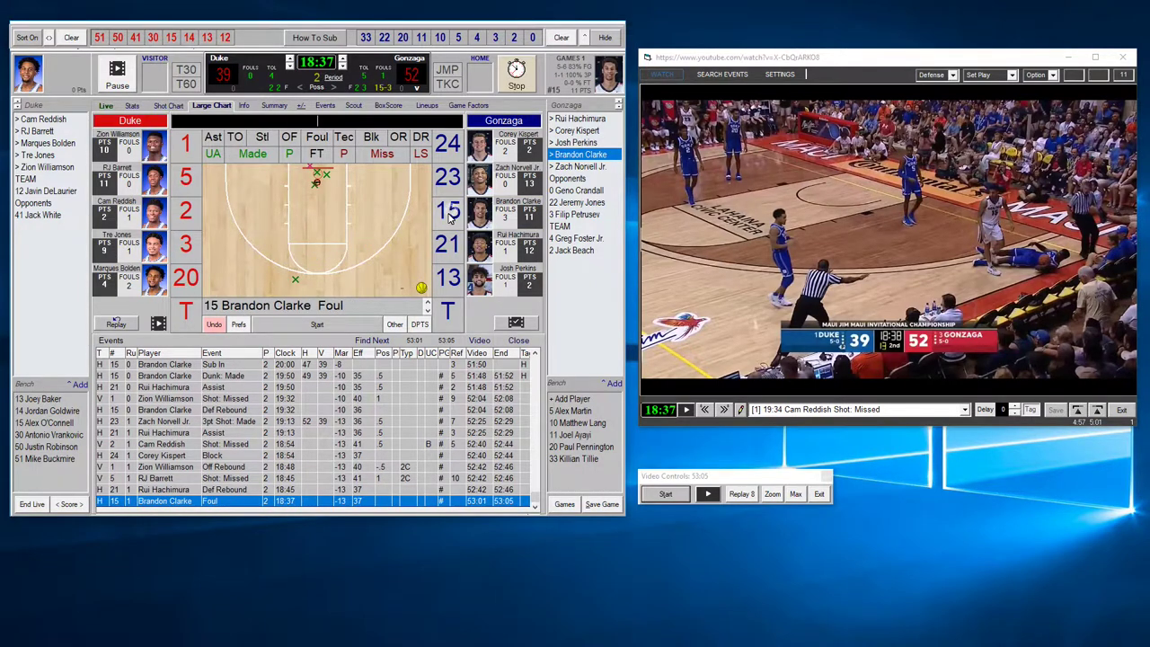
left_click(687, 411)
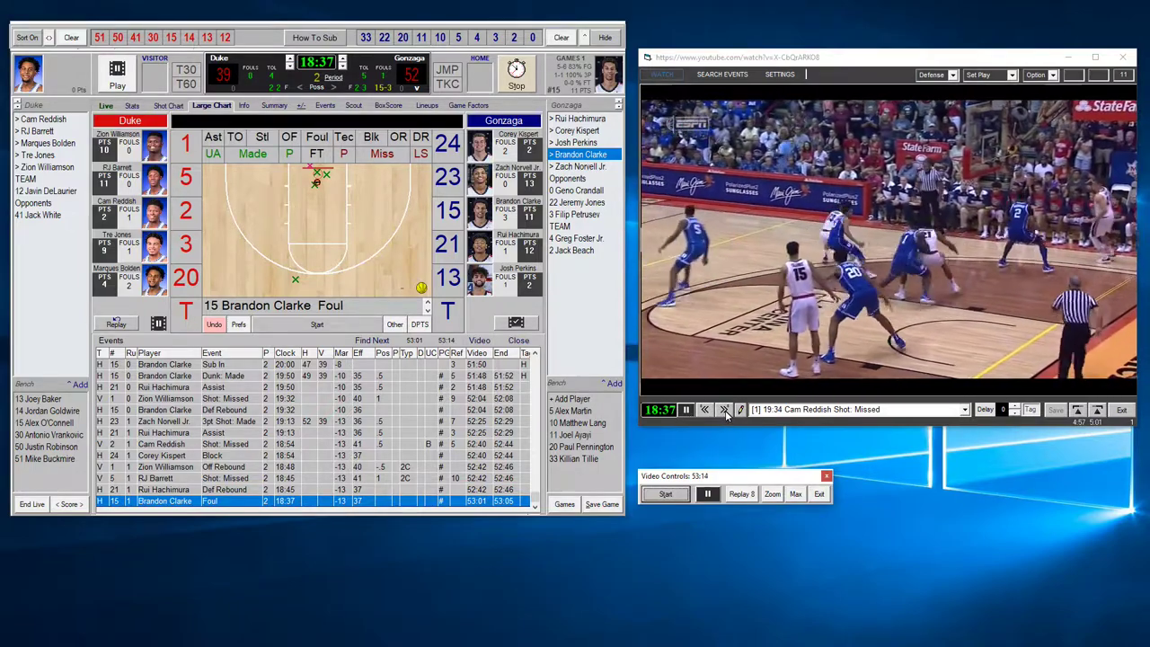
Skip ahead to the stoppage, pause at 53:28, and choose Gonzaga's number 3 as substitute
left_click(724, 411)
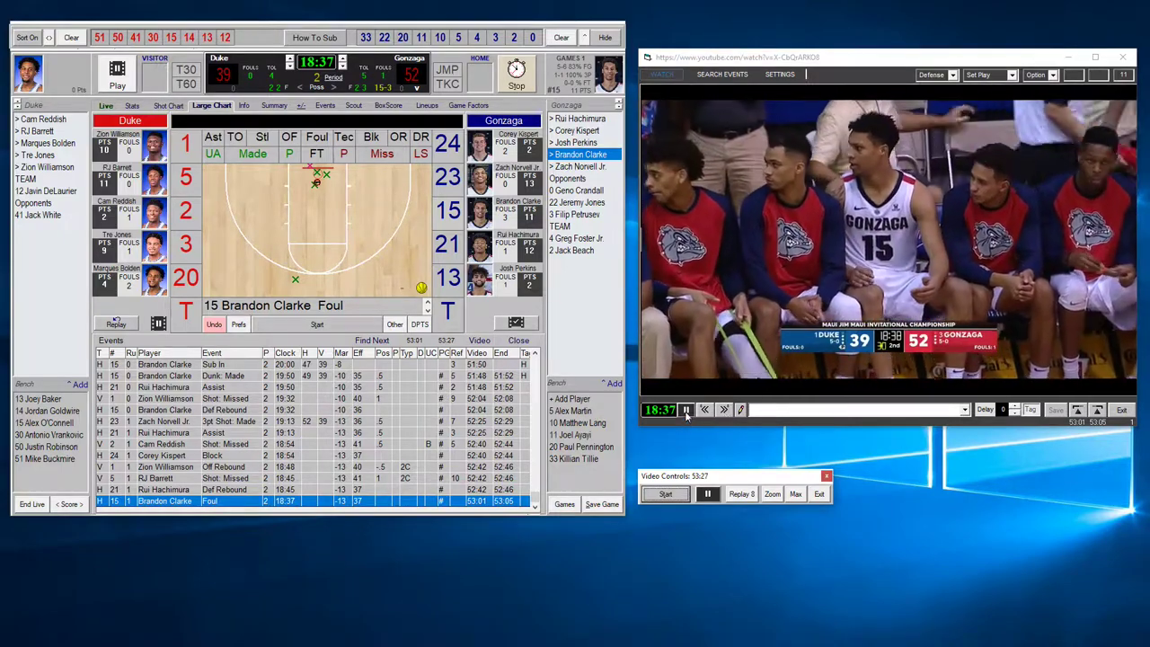
left_click(685, 410)
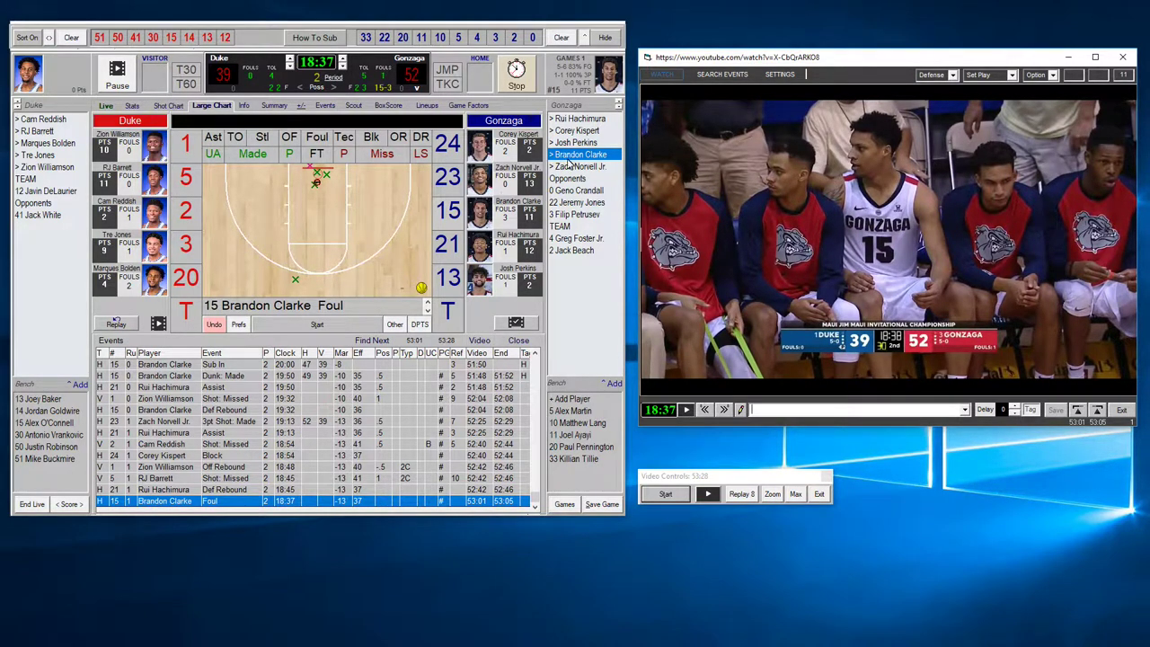
left_click(575, 213)
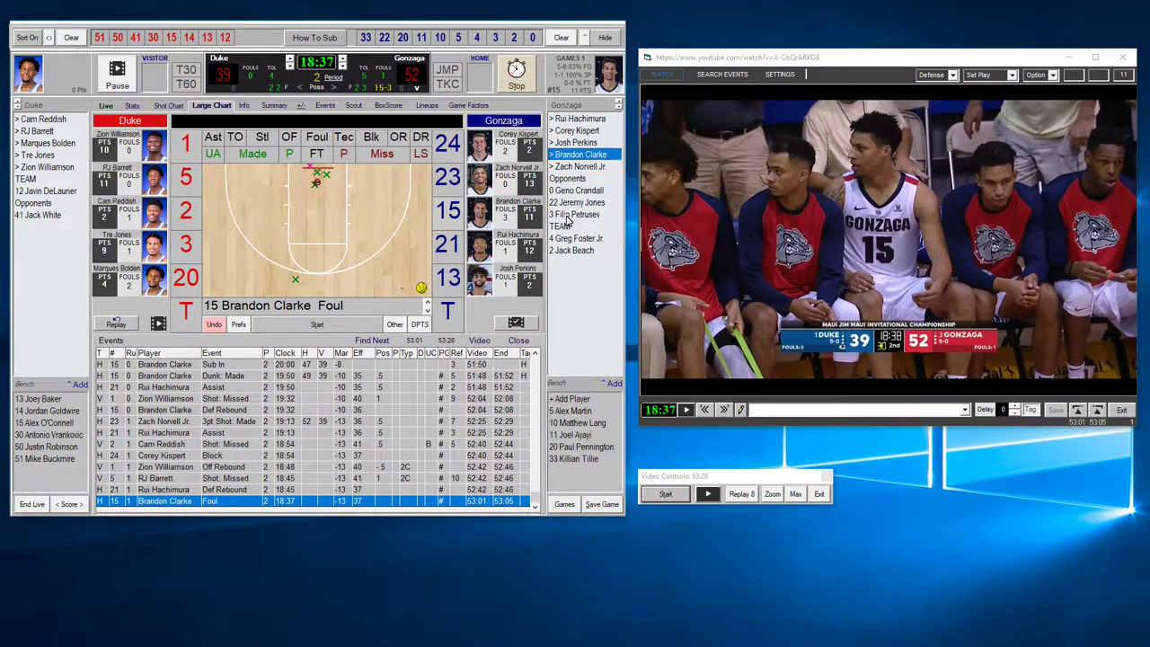
Sub Filip Petrusev (#3) in for Brandon Clarke (#15) and shift the video player right
left_click(459, 218)
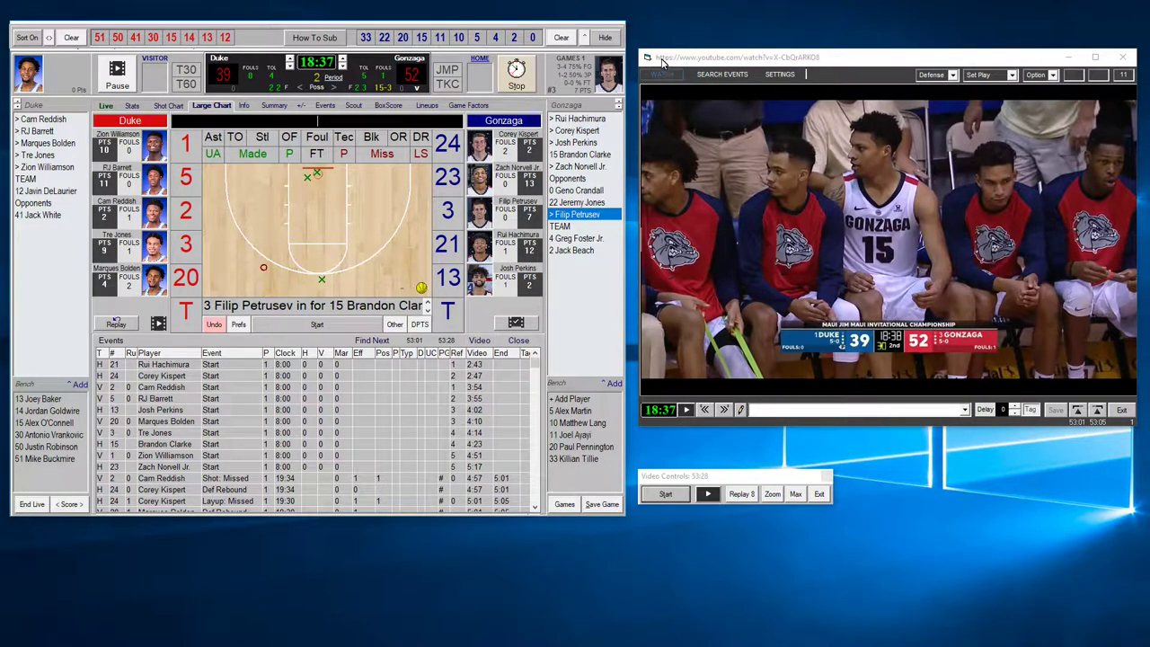
left_click_drag(676, 60, 694, 75)
right_click(895, 452)
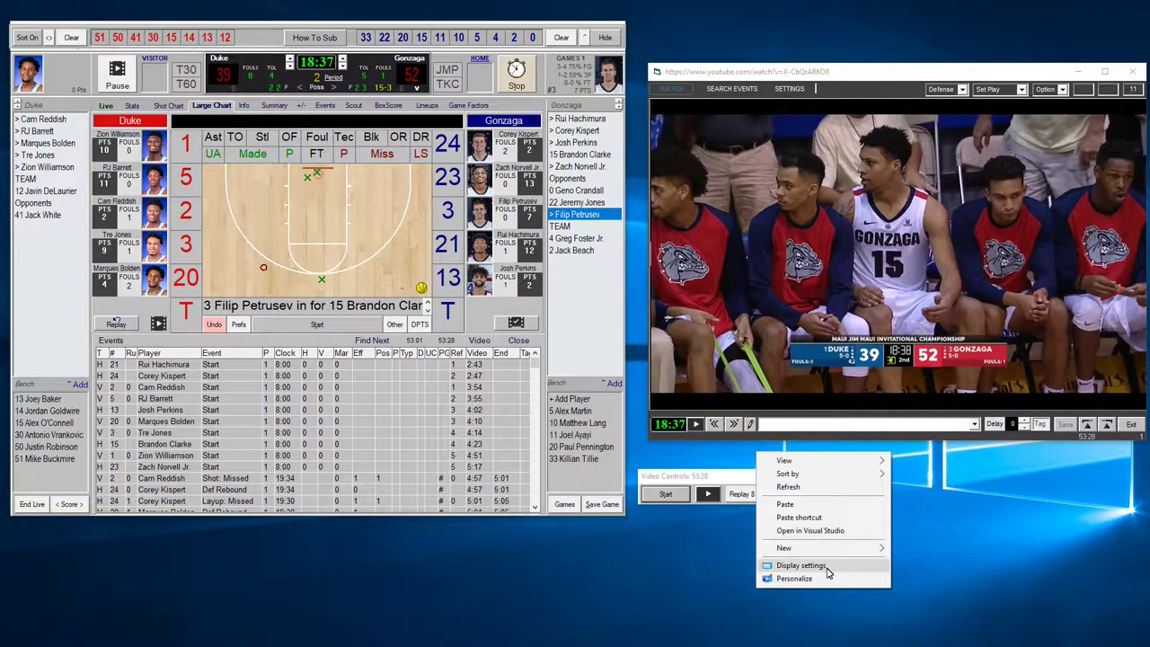
left_click(824, 566)
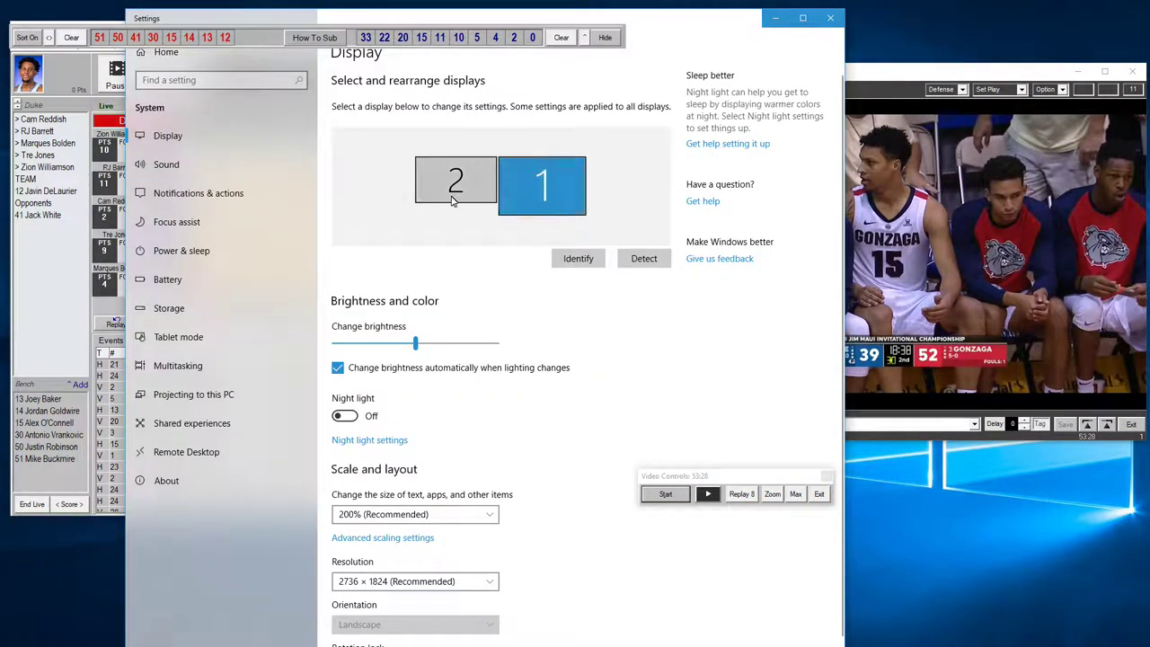
scroll(523, 477, "down", 2)
scroll(524, 477, "down", 1)
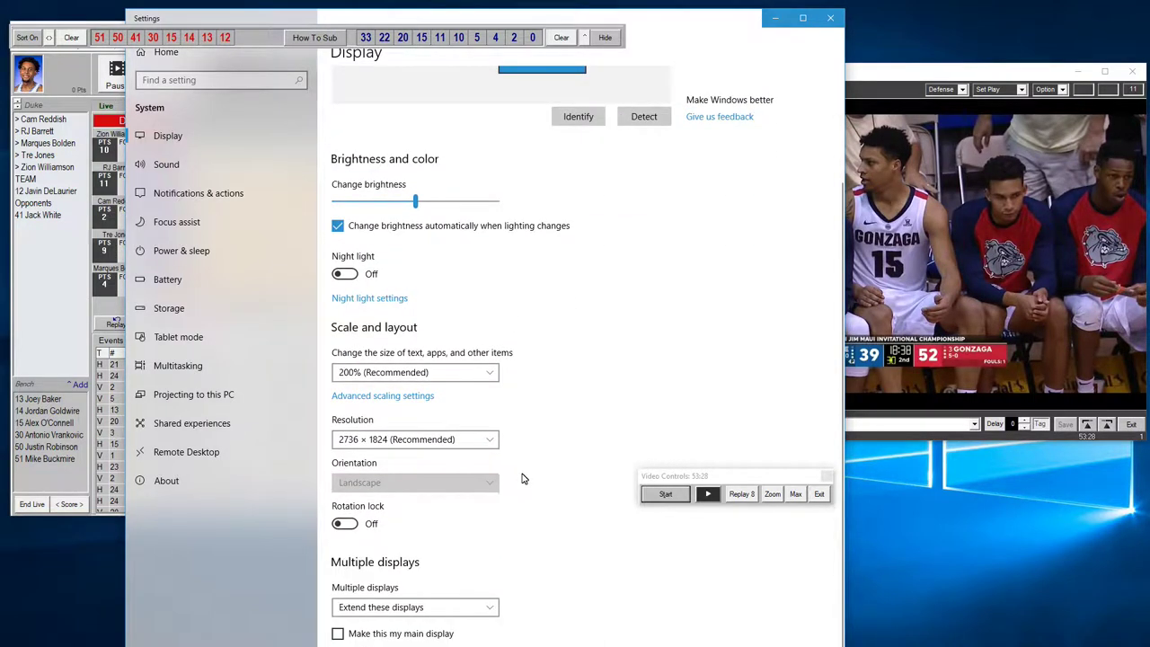
left_click(489, 609)
left_click(545, 585)
left_click(841, 17)
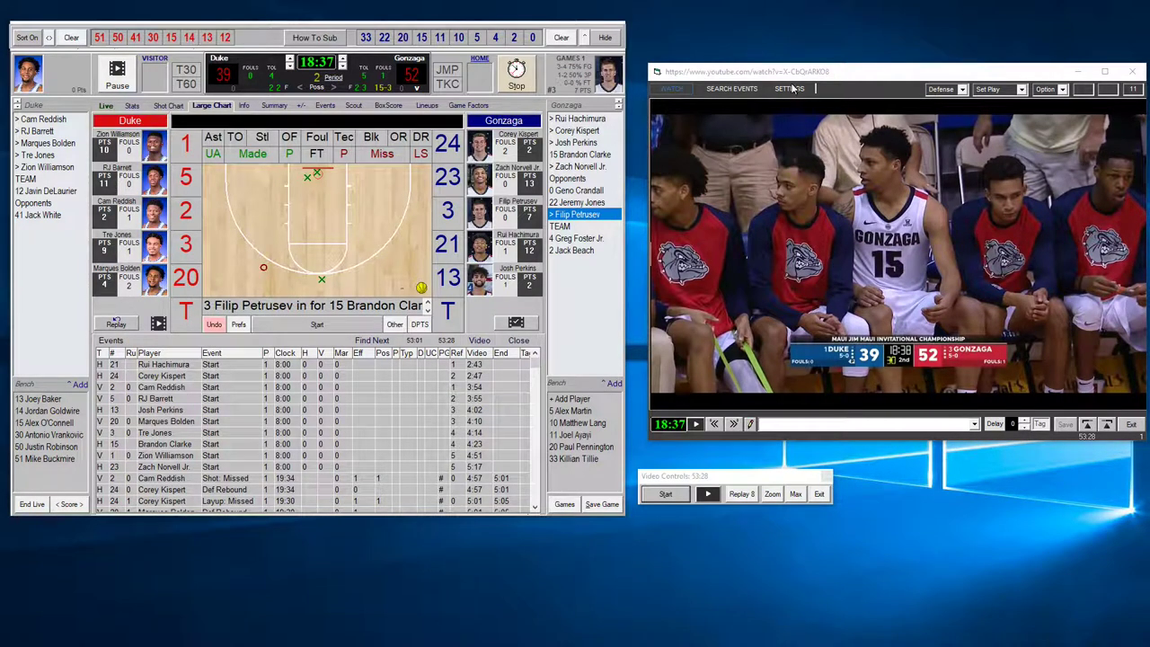
left_click_drag(765, 77, 802, 90)
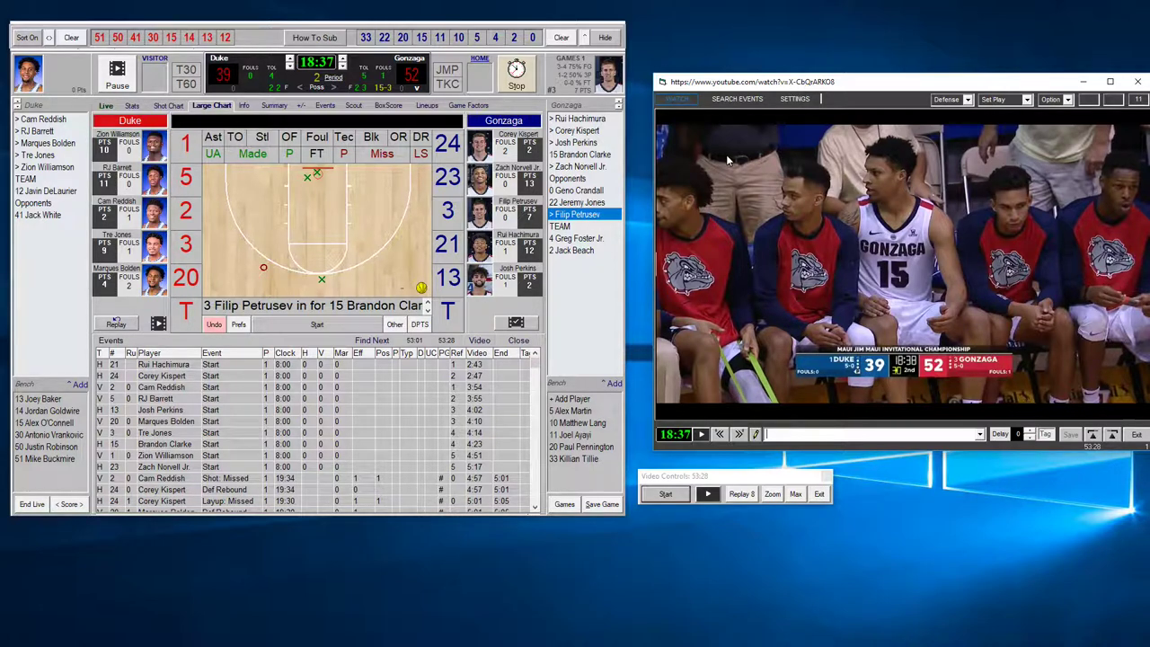
left_click_drag(795, 86, 783, 78)
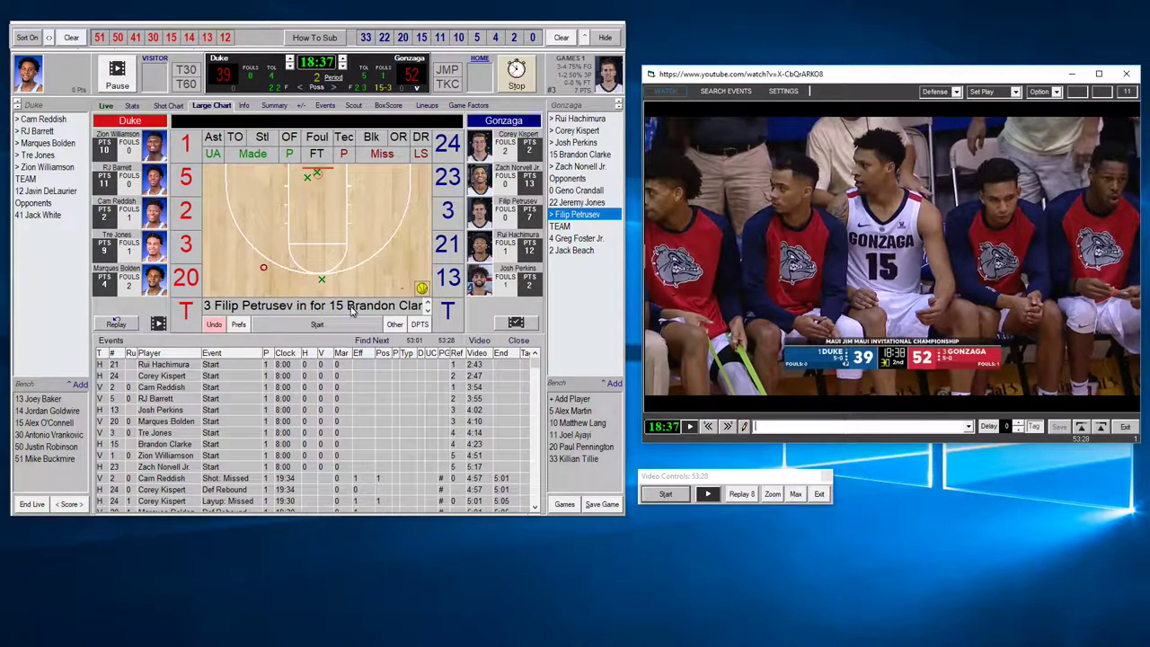
Skip the video to where play resumes, pause there, and restart the game clock in sync
left_click(691, 428)
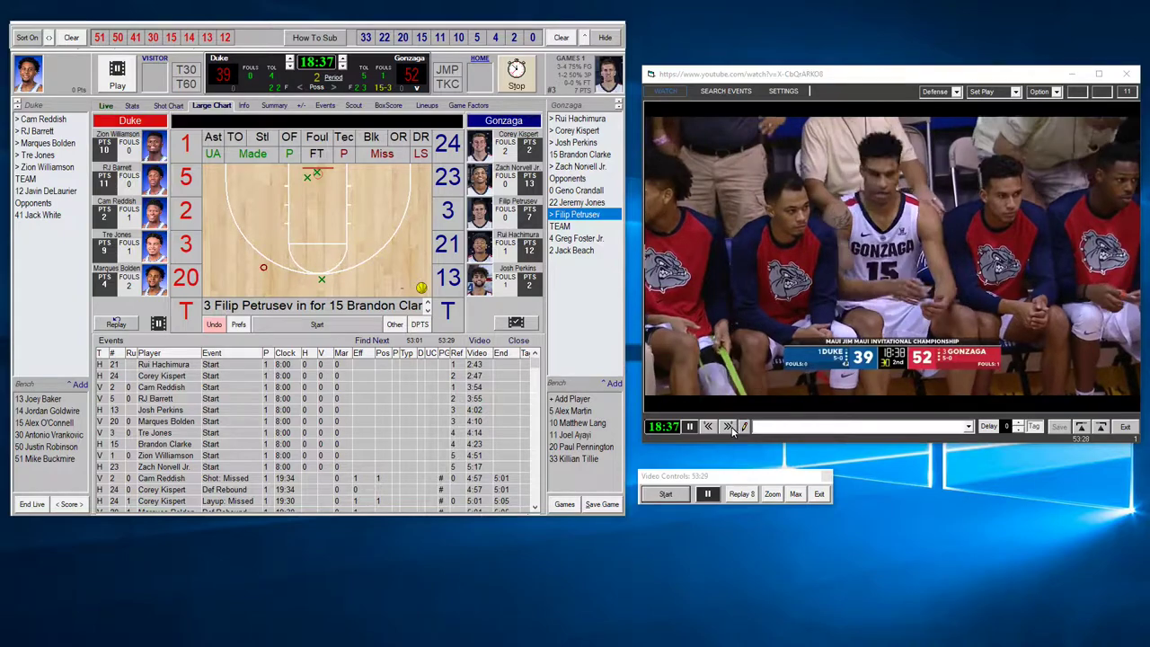
left_click(729, 427)
left_click(729, 427)
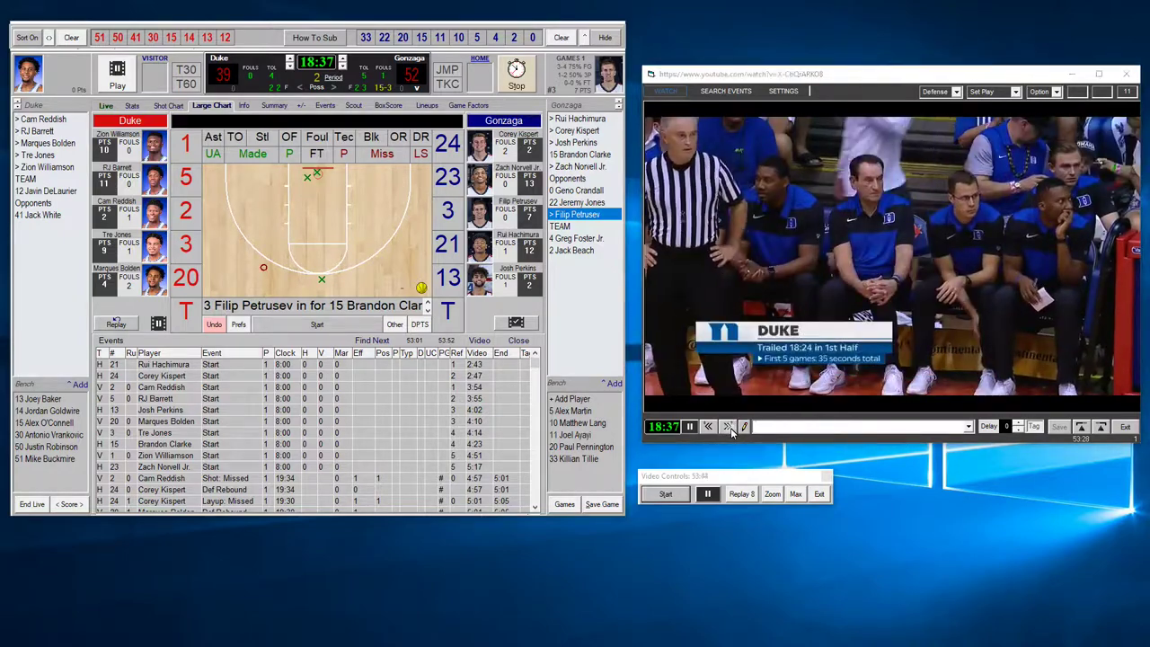
left_click(729, 428)
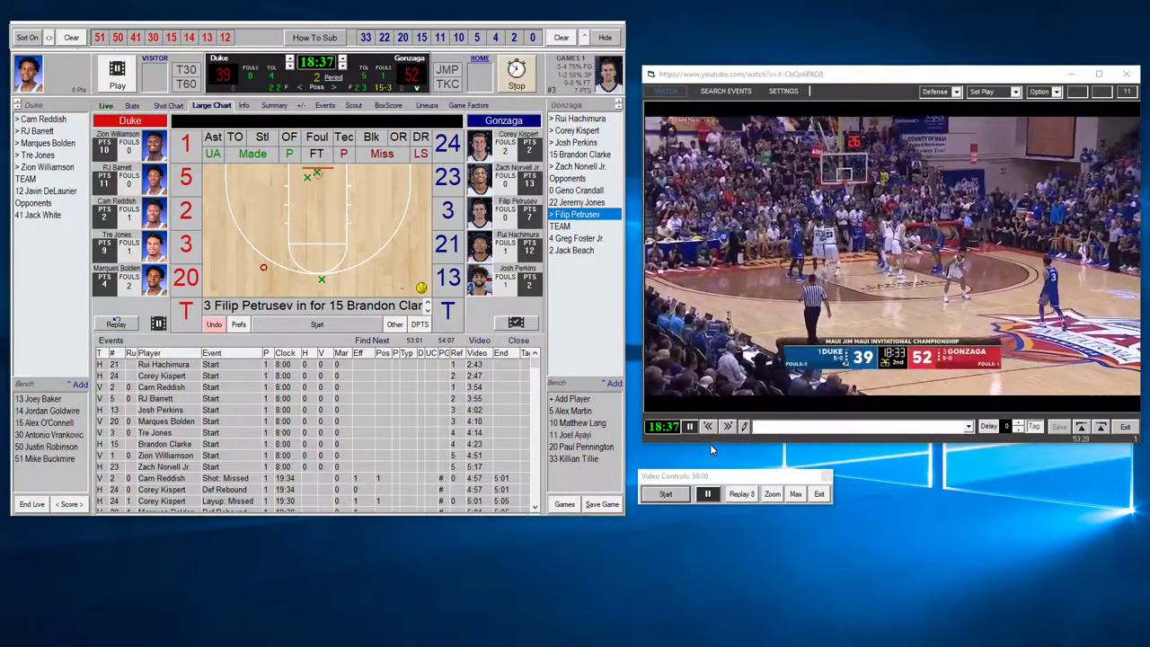
left_click(708, 426)
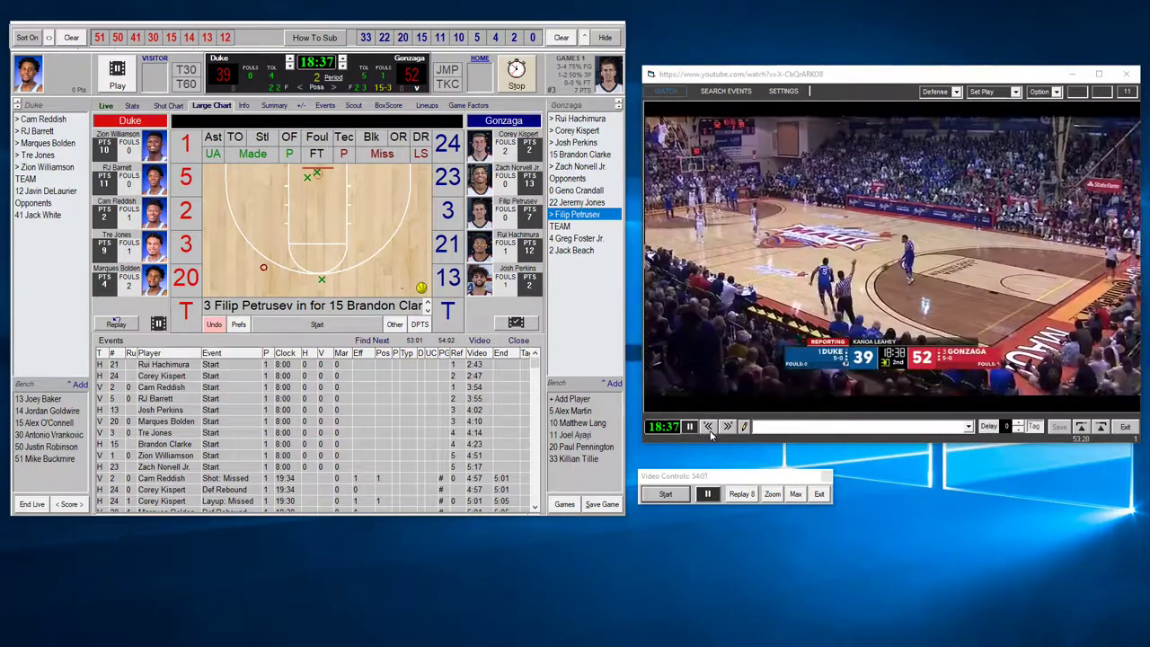
left_click(689, 427)
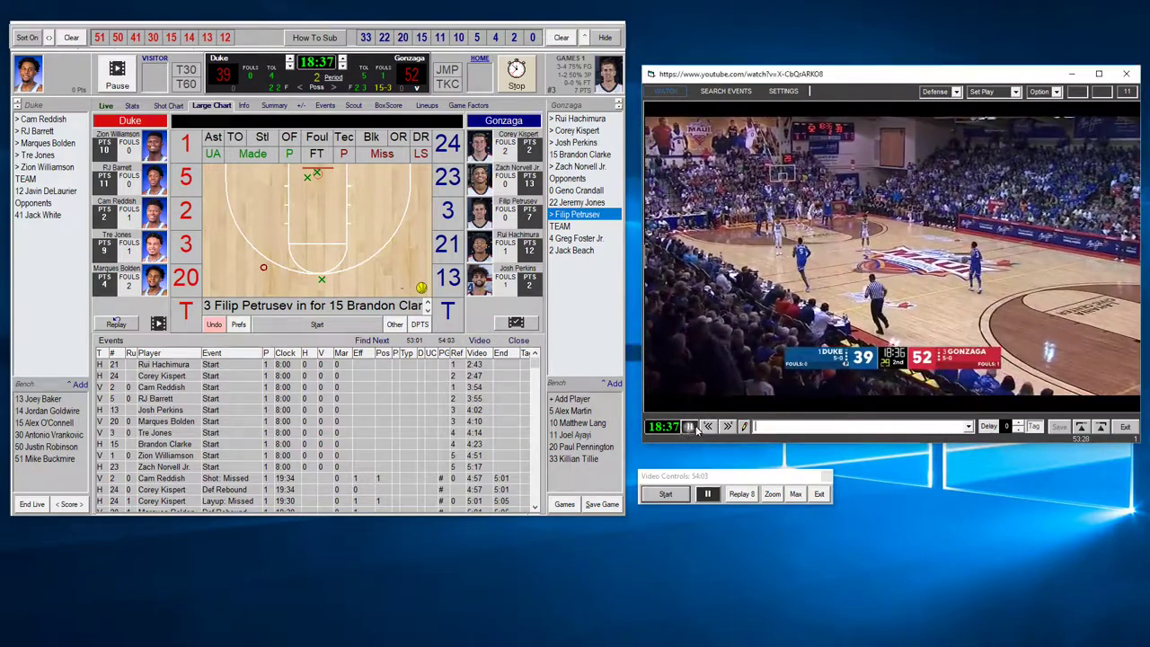
left_click(475, 277)
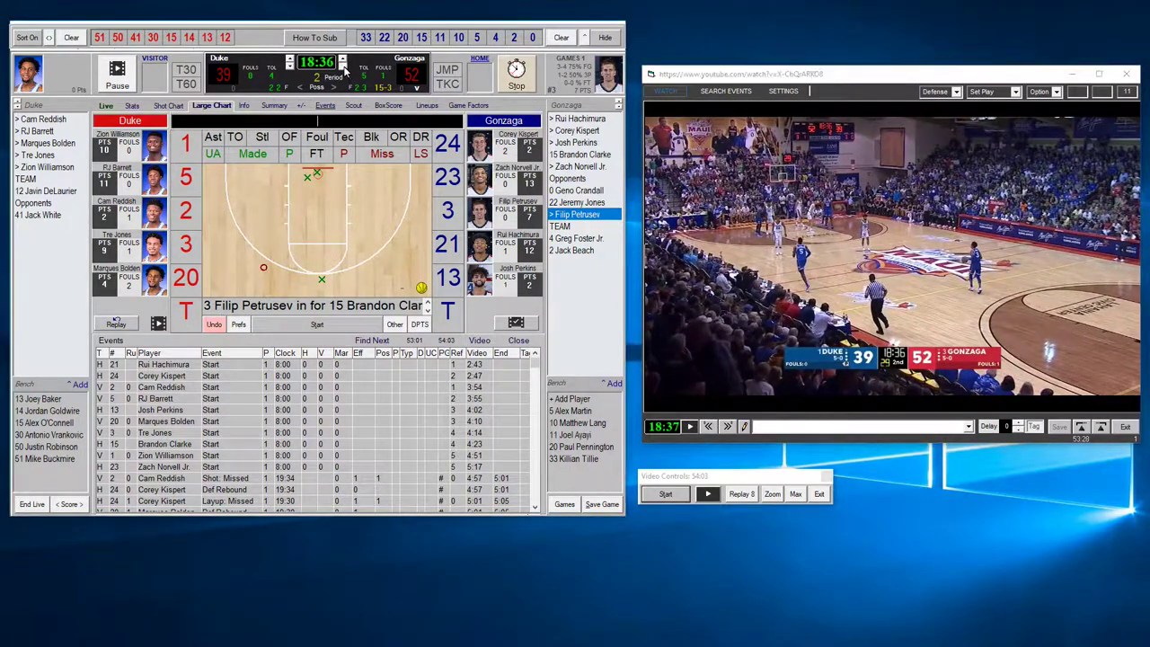
left_click(666, 496)
left_click(665, 495)
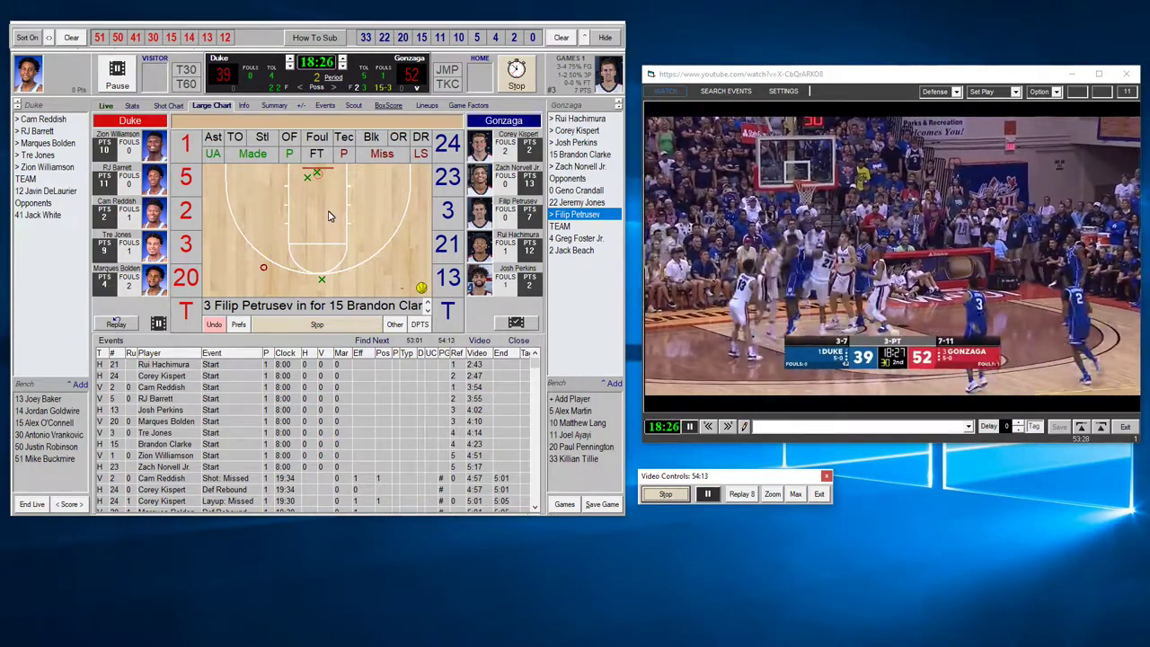
Log a missed two by Duke's number 2 and an offensive rebound by number 1
left_click(329, 213)
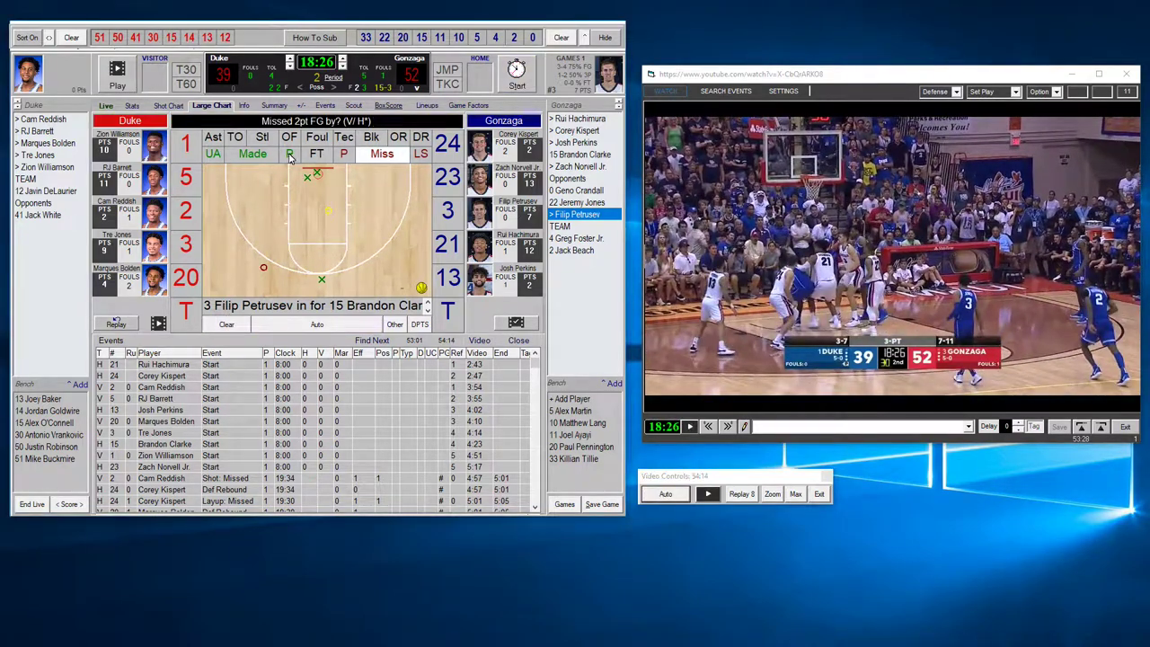
left_click(183, 216)
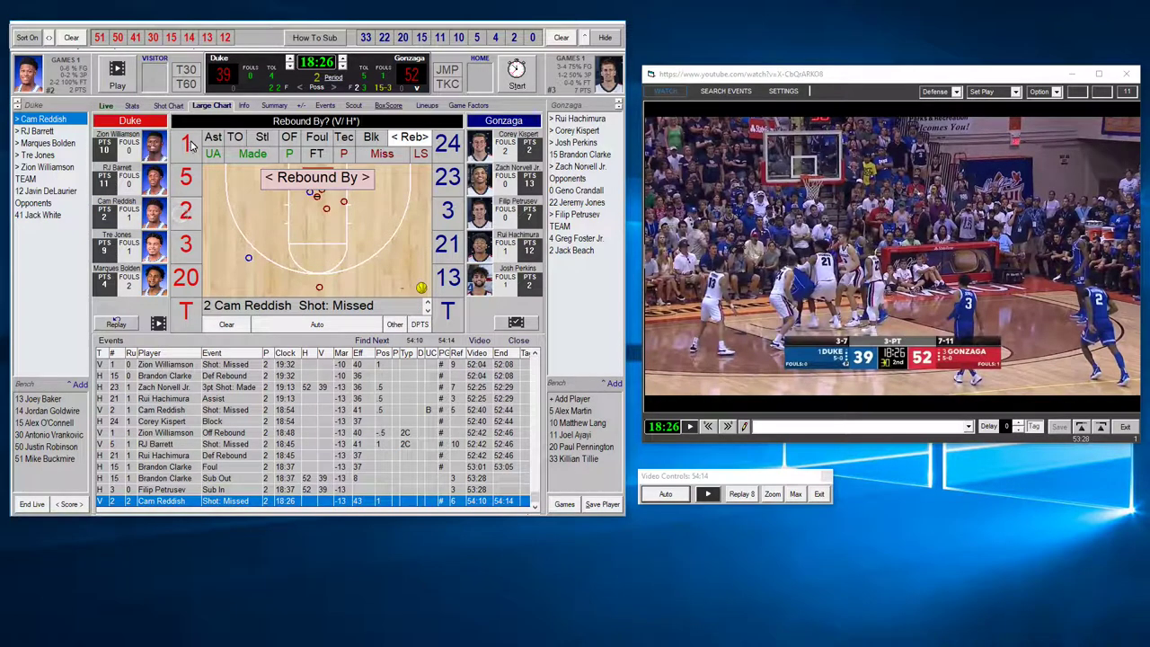
left_click(186, 144)
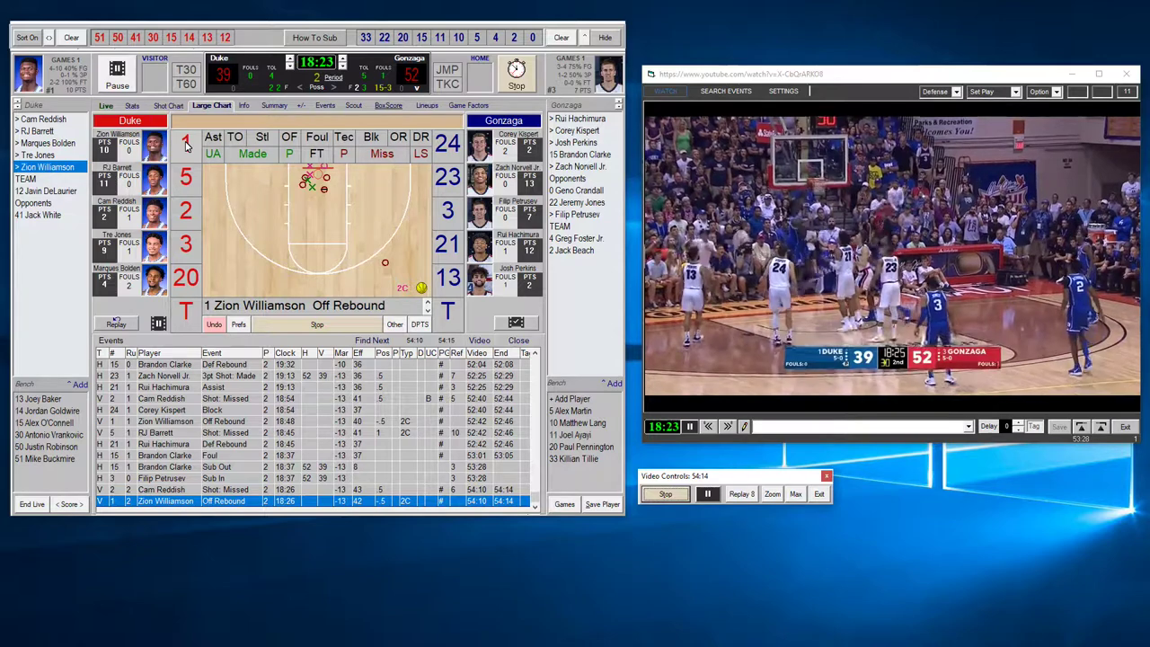
Log number 1's missed dunk near the rim and Gonzaga number 24's defensive rebound
left_click(384, 157)
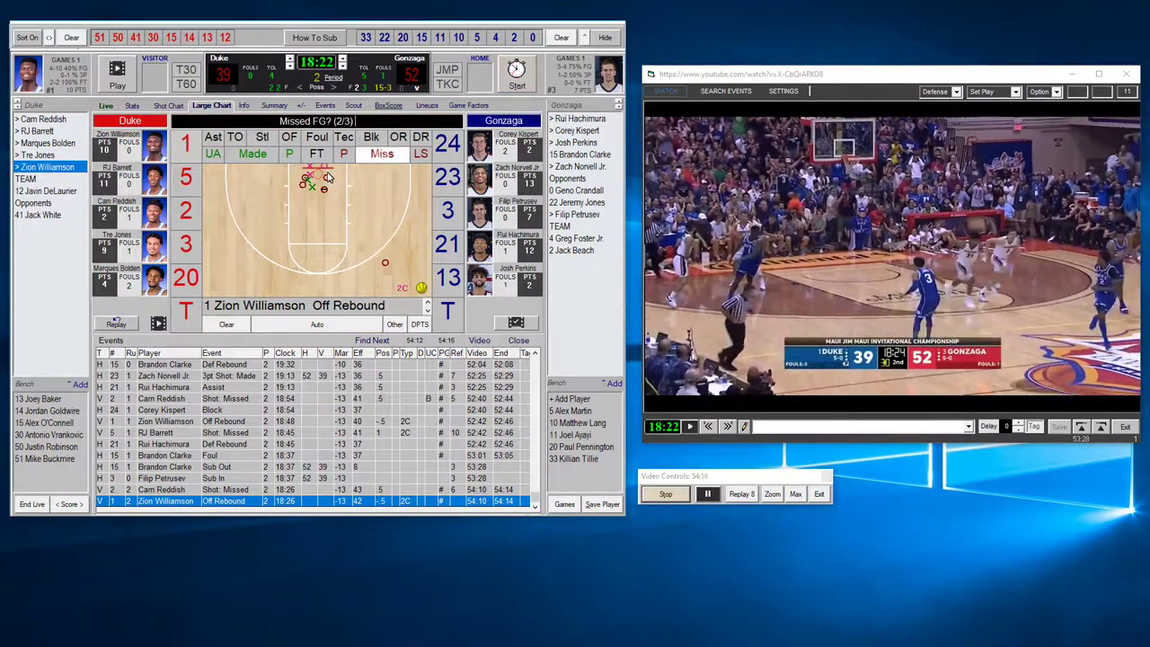
left_click(321, 178)
left_click(186, 144)
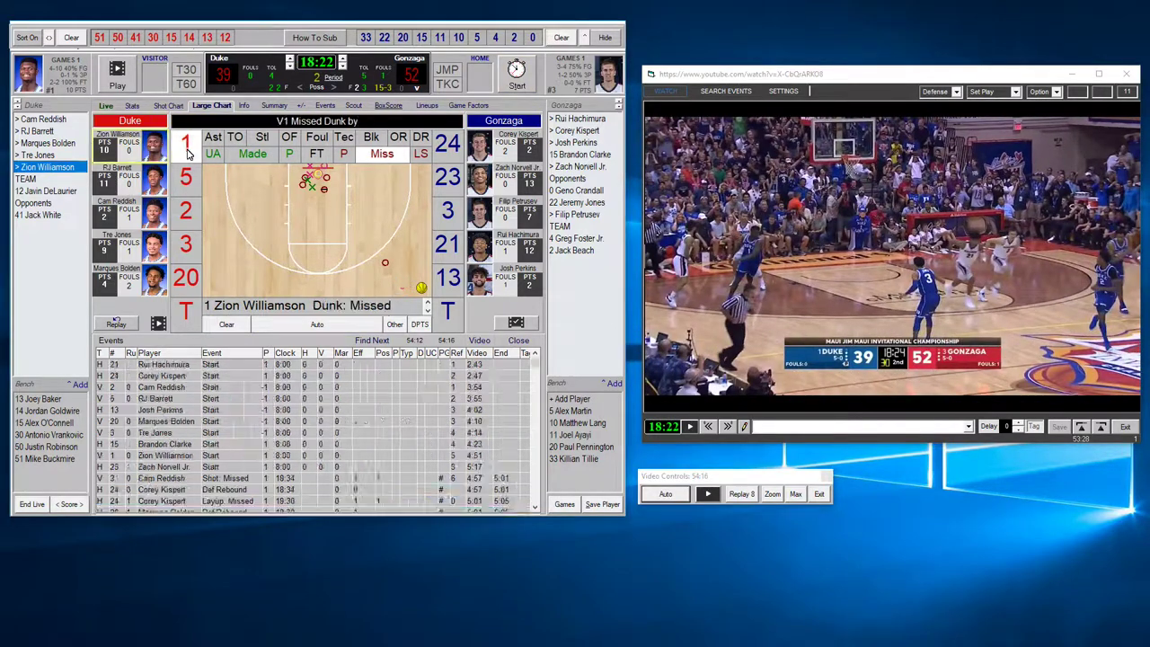
left_click(447, 144)
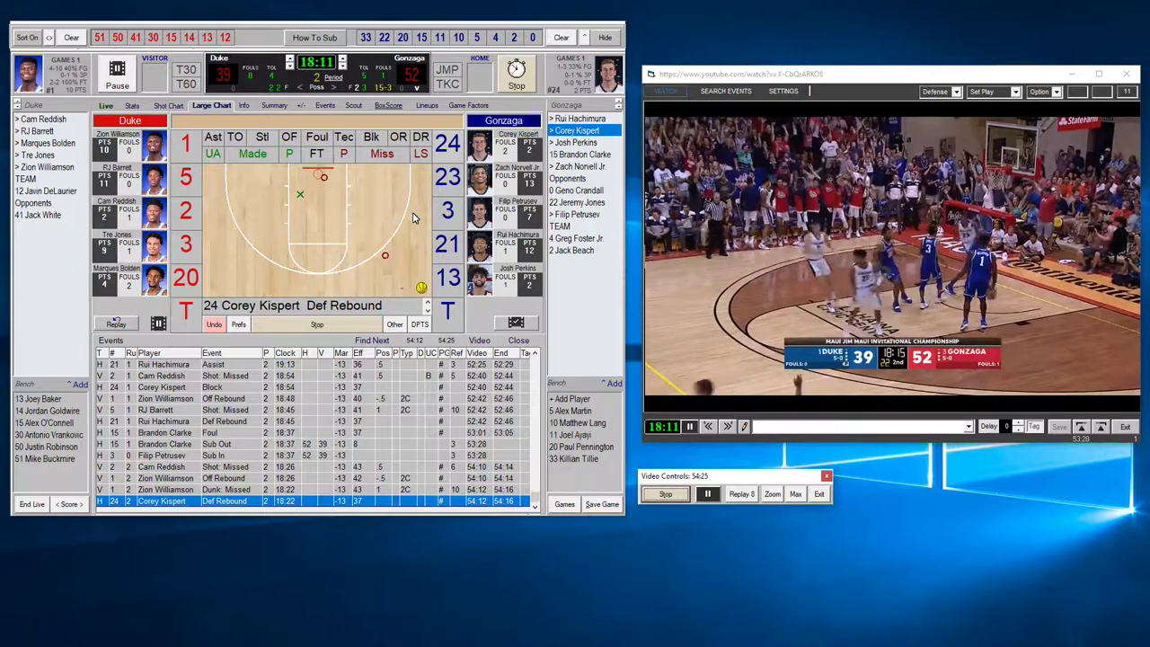
Log Corey Kispert's (24) made three, assisted by Josh Perkins (13)
left_click(381, 269)
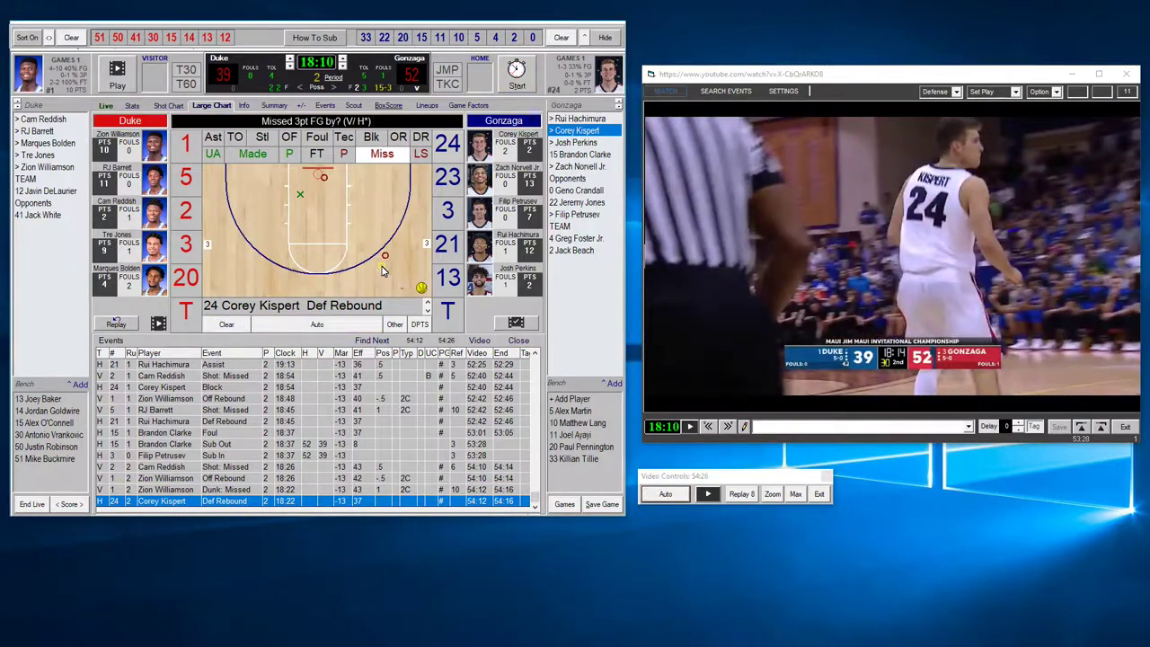
left_click(263, 162)
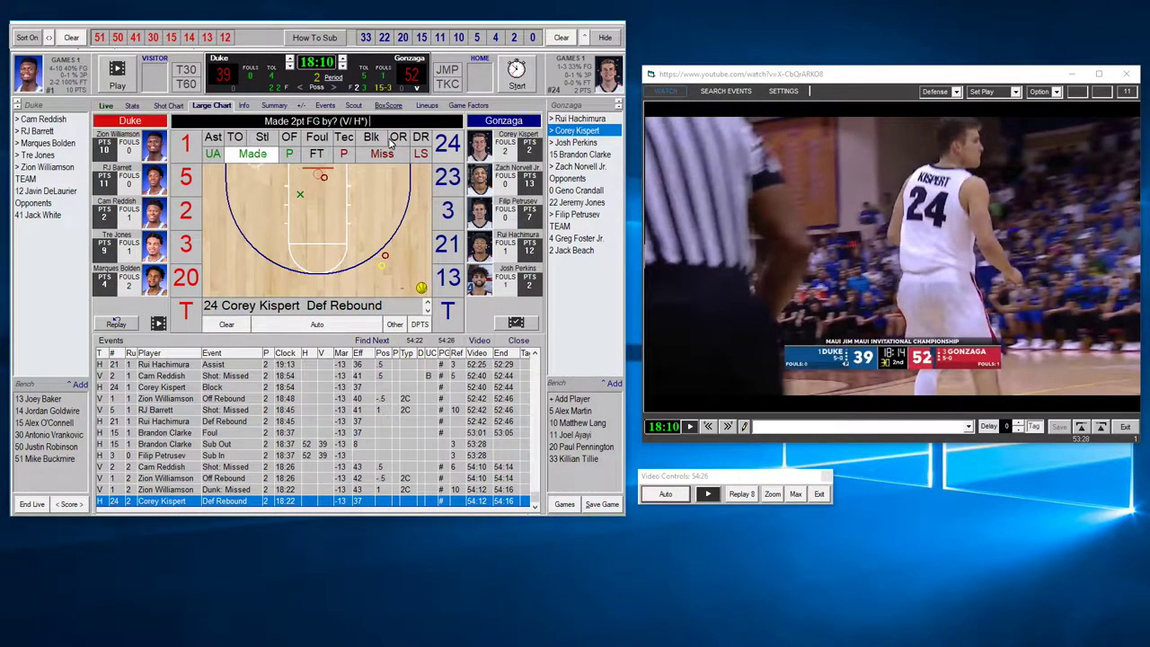
left_click(450, 151)
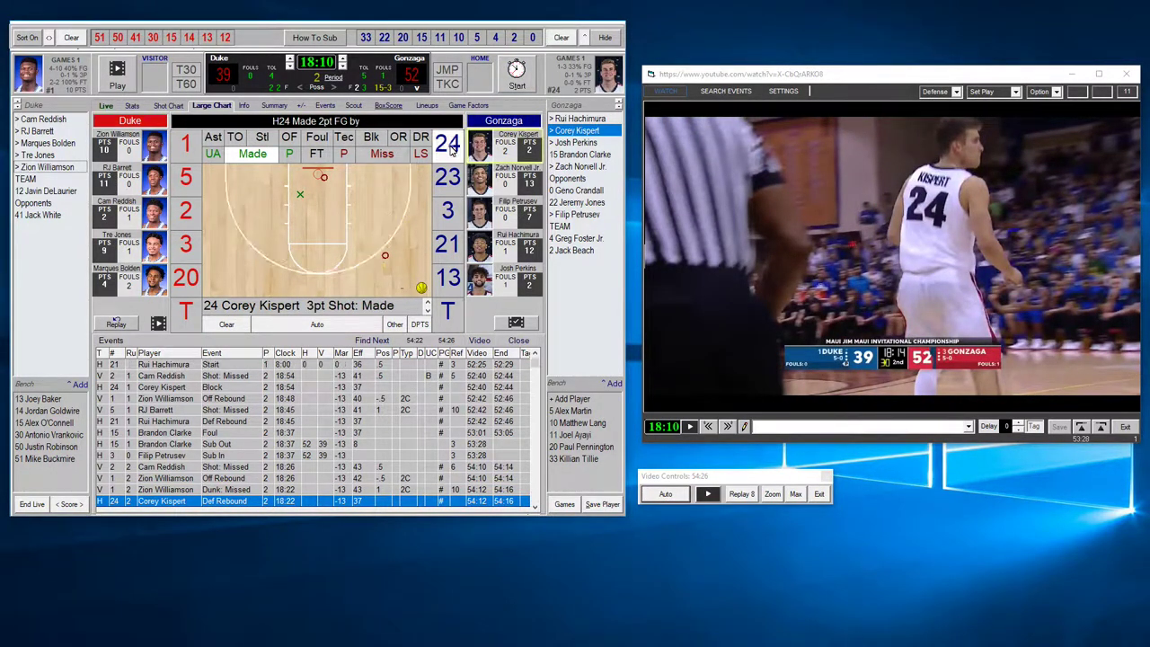
left_click(451, 284)
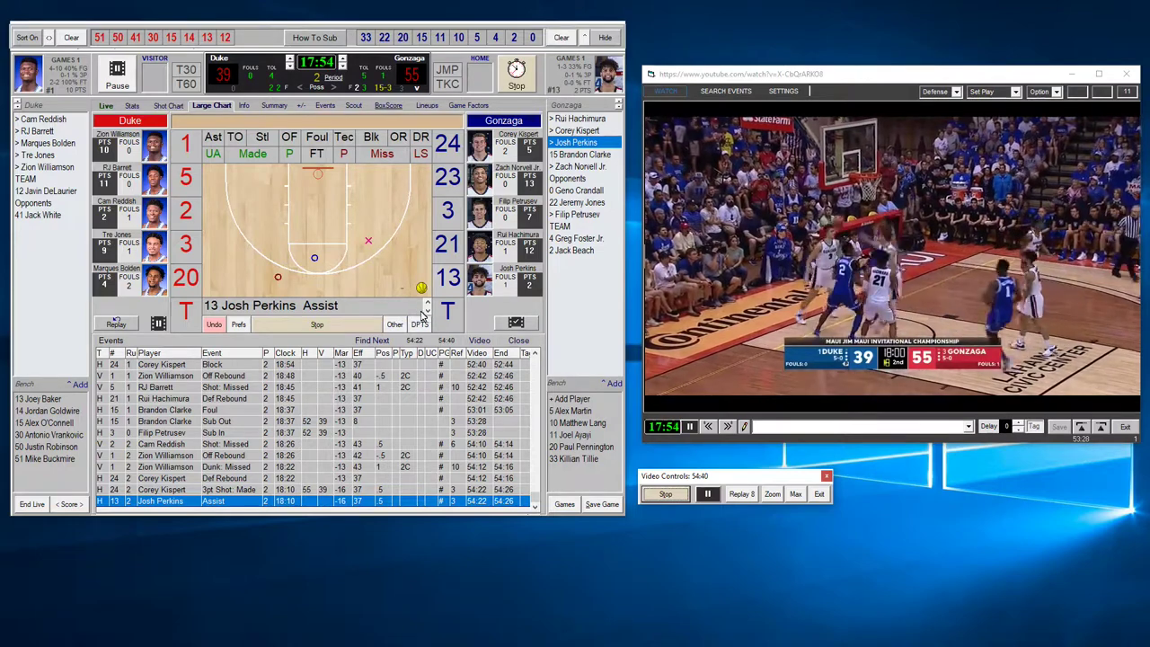
Log Cam Reddish's (2) unassisted made layup near the rim
left_click(318, 182)
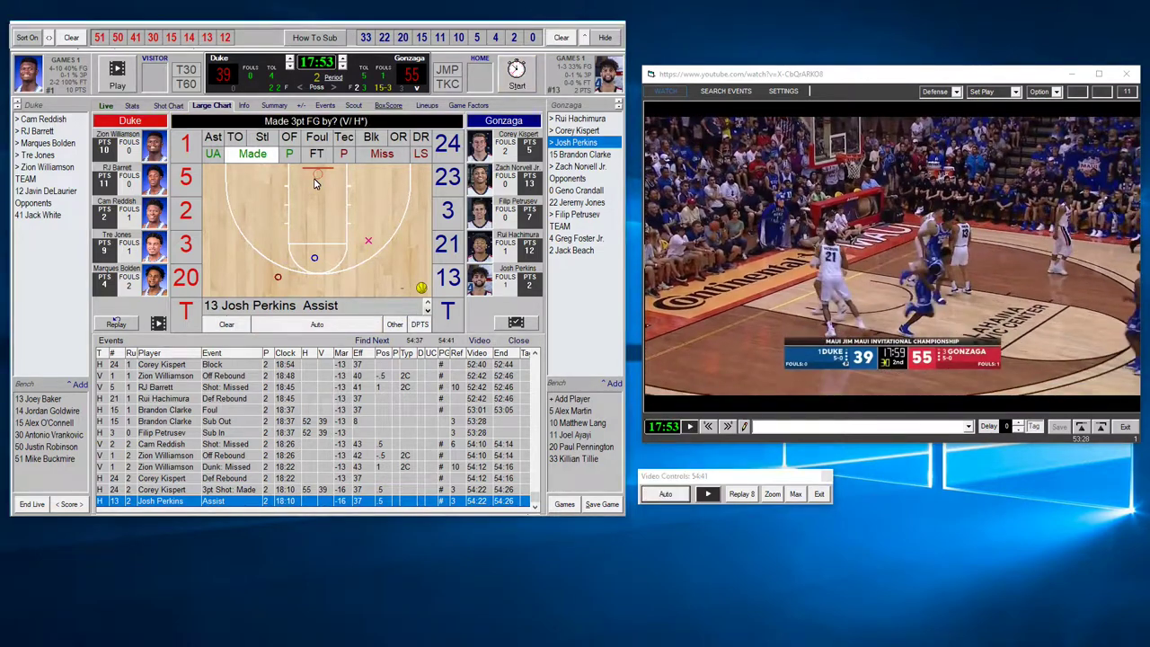
left_click(217, 155)
left_click(308, 178)
left_click(186, 215)
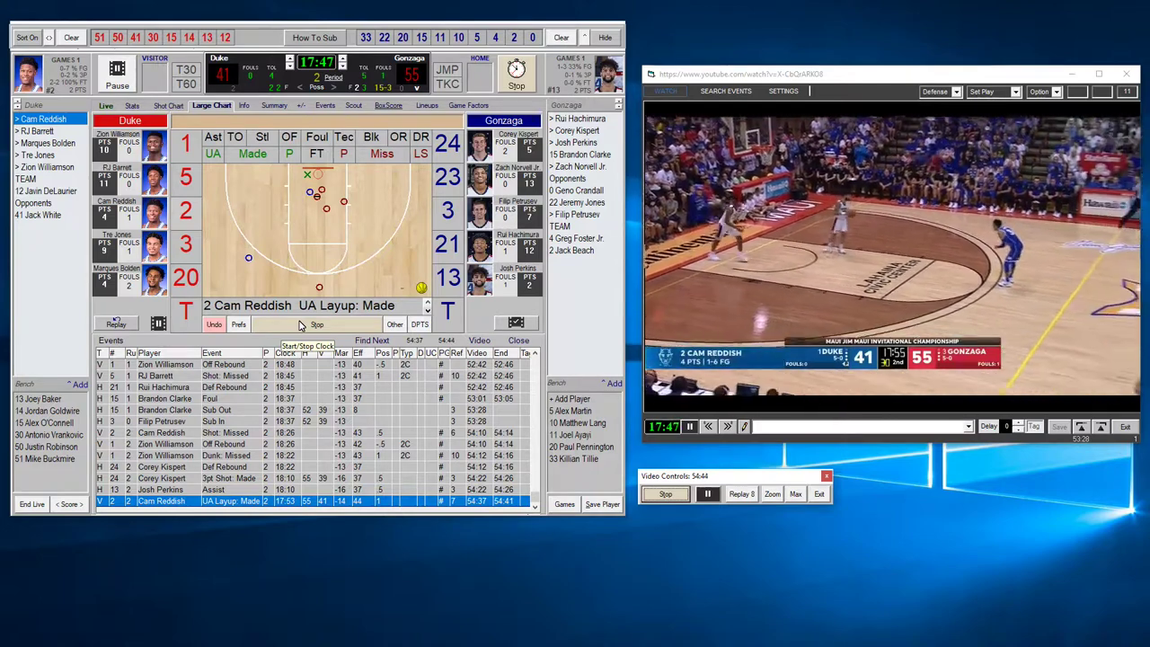
Pause the video and set the clip search filter to team Duke, player Zion Williamson
left_click(707, 494)
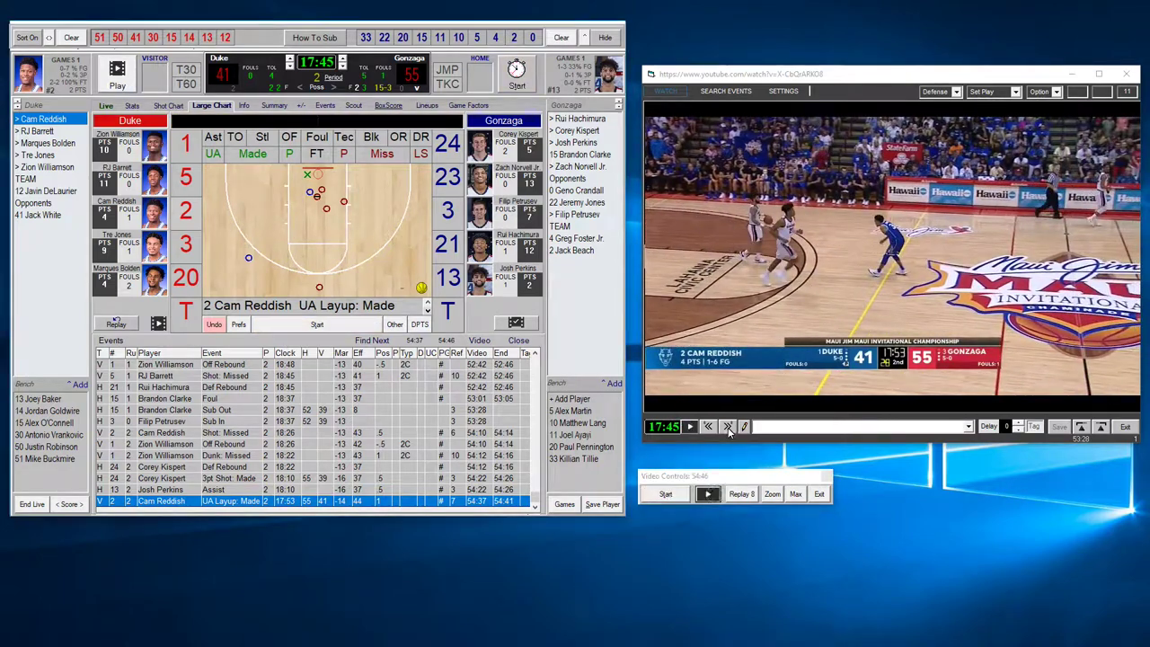
left_click(732, 93)
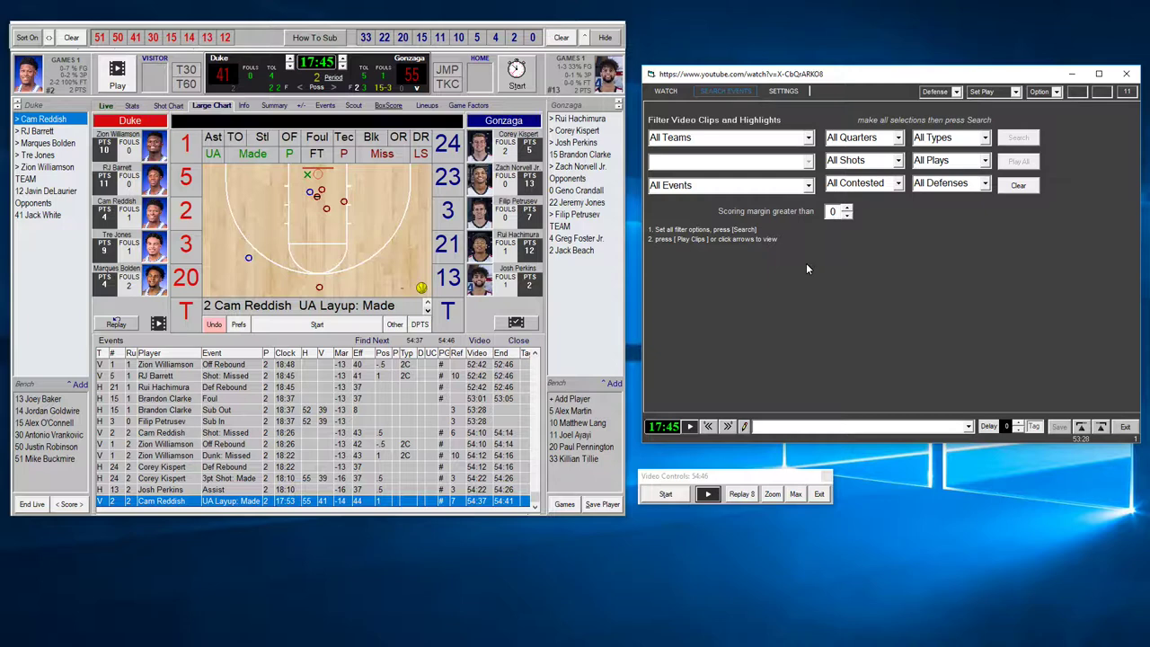
left_click(808, 138)
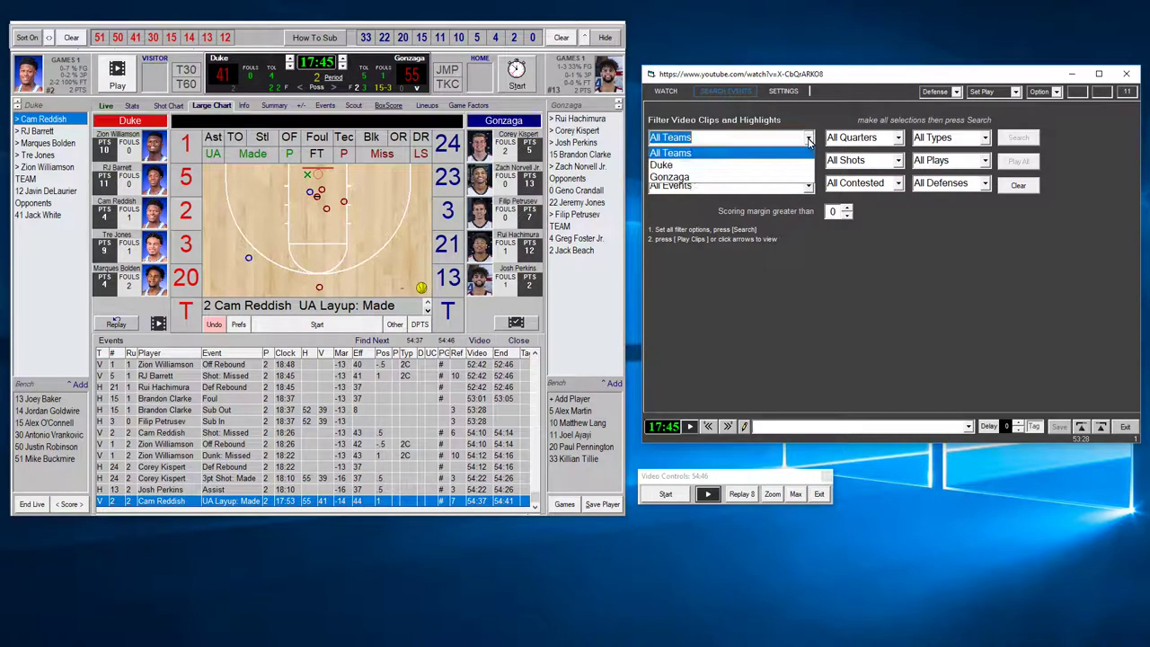
left_click(747, 166)
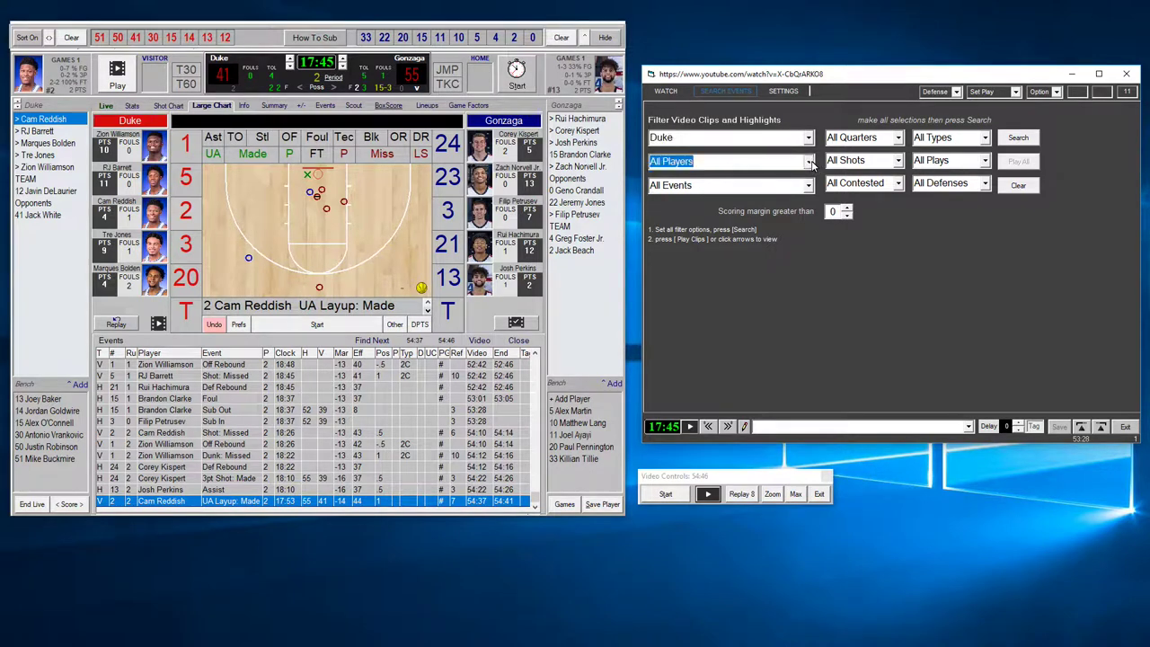
left_click(809, 162)
left_click(683, 188)
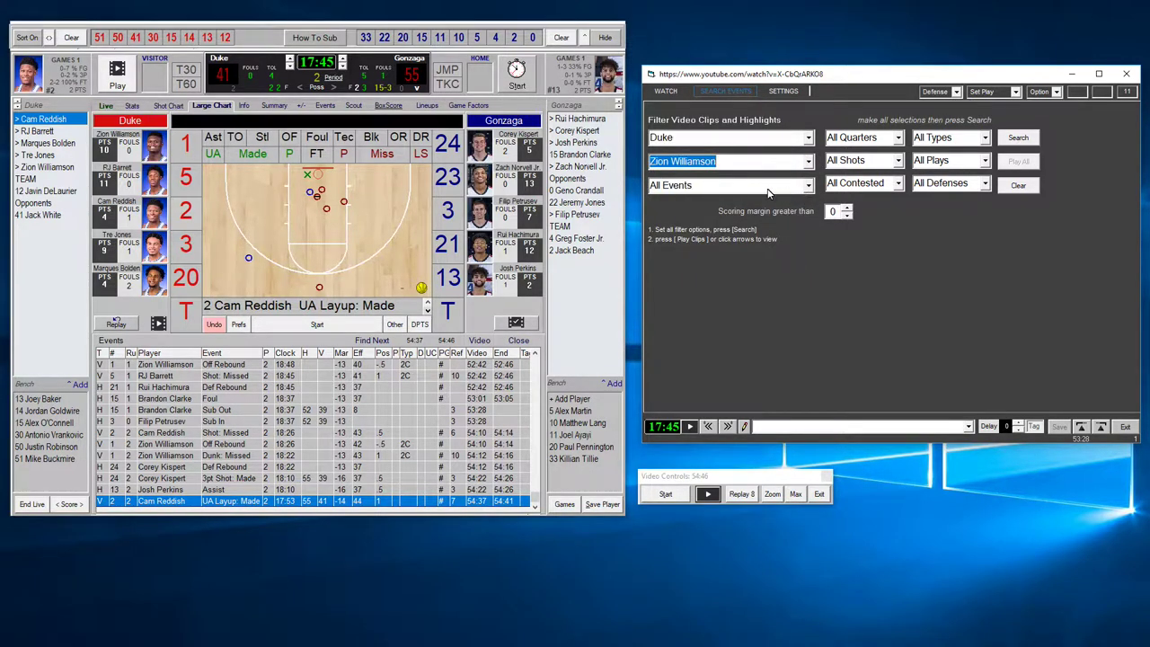
Search the clips and play Zion Williamson's 17:47 steal
left_click(1006, 136)
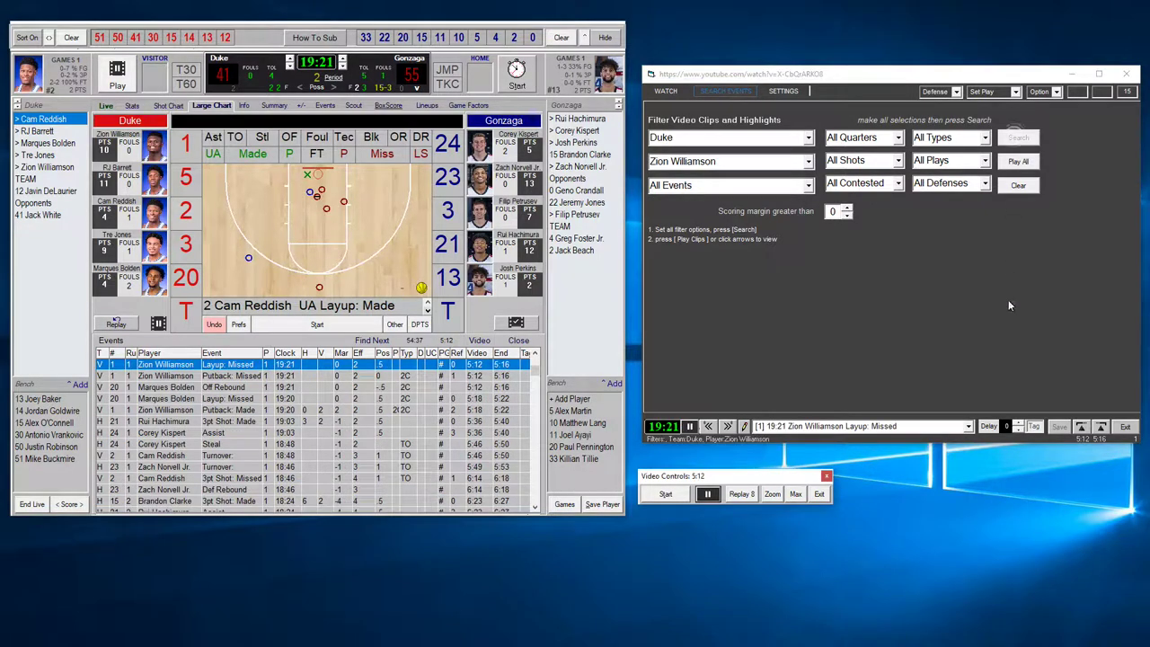
left_click(969, 426)
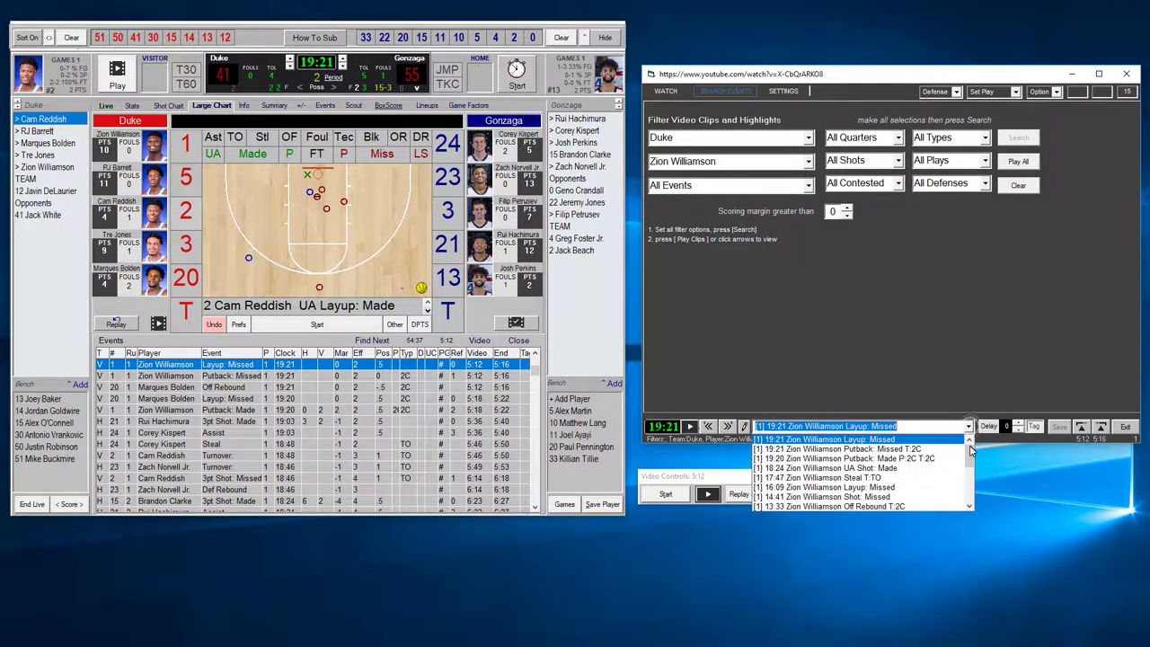
left_click(931, 480)
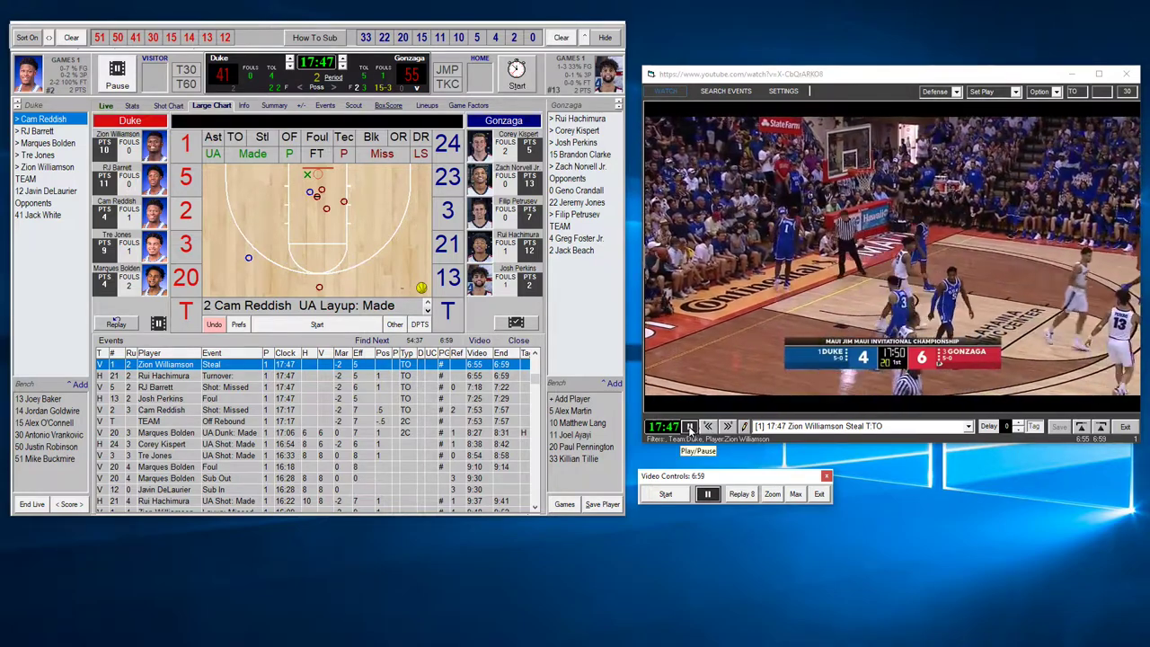
Pick Zion Williamson's 10:05 turnover from the found clips and play it
left_click(969, 426)
left_click(968, 426)
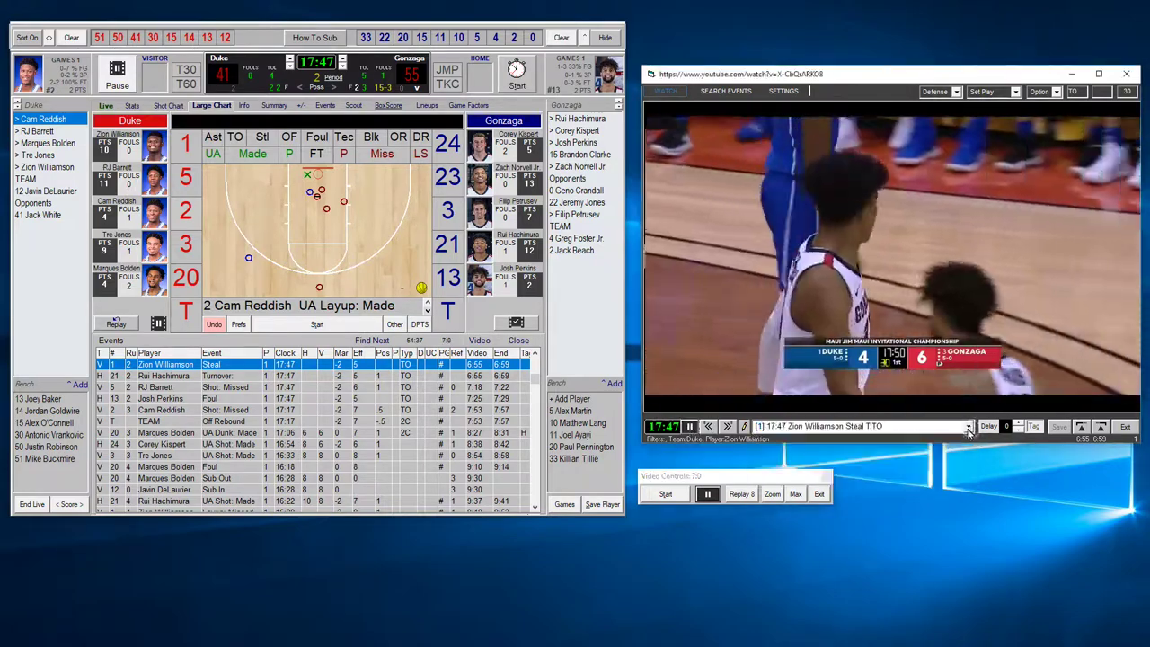
left_click(969, 426)
left_click(921, 487)
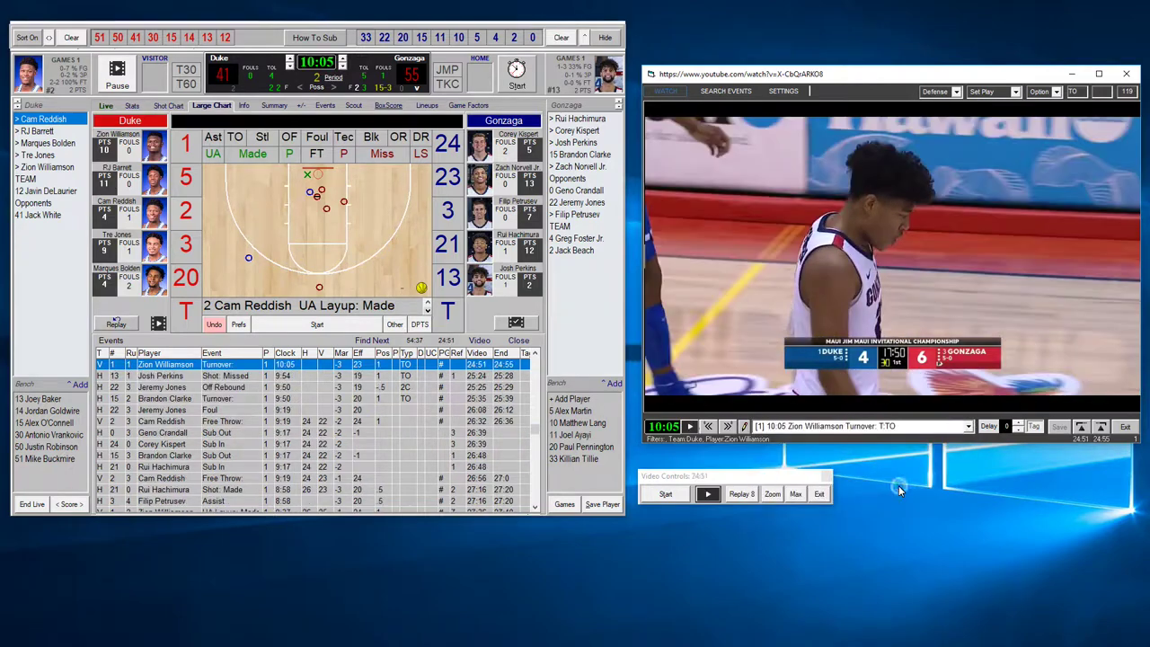
left_click(690, 427)
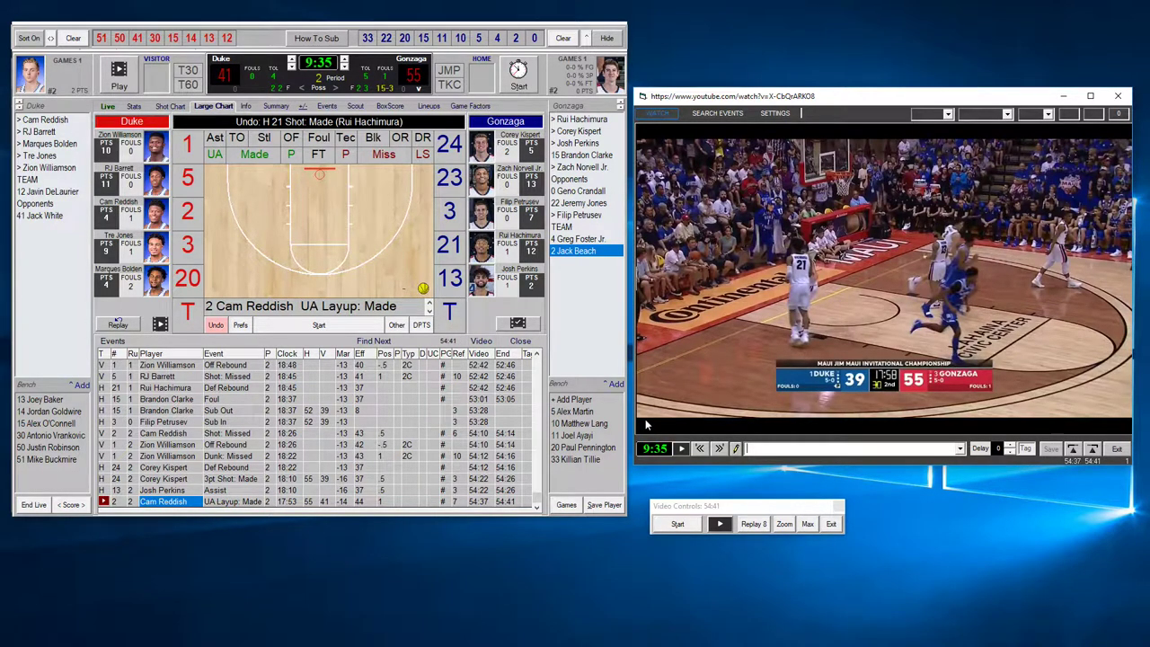
Review the Webcast and Video tab of Live Game Settings, then exit the video window
left_click_drag(785, 101, 787, 96)
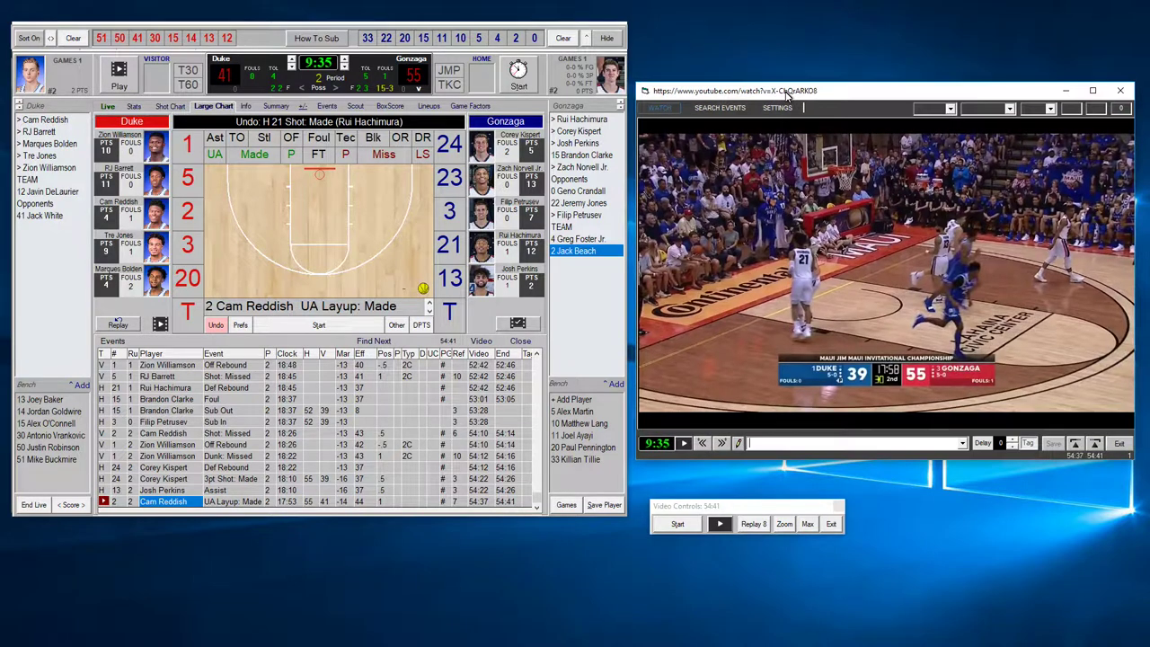
left_click(239, 327)
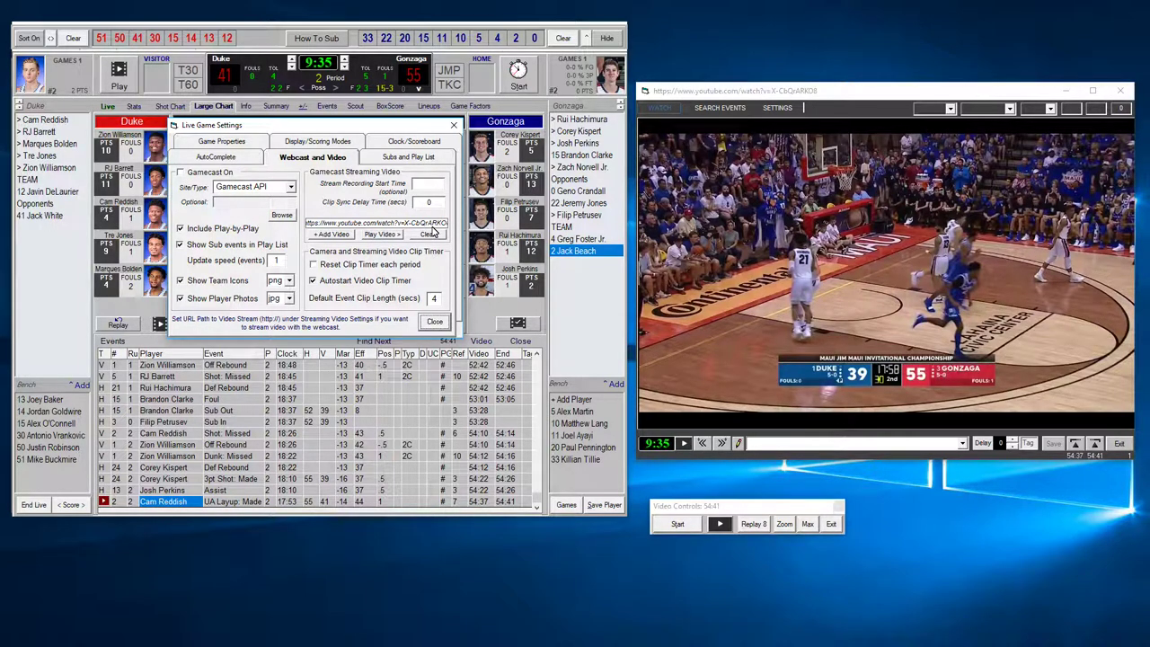
left_click(434, 322)
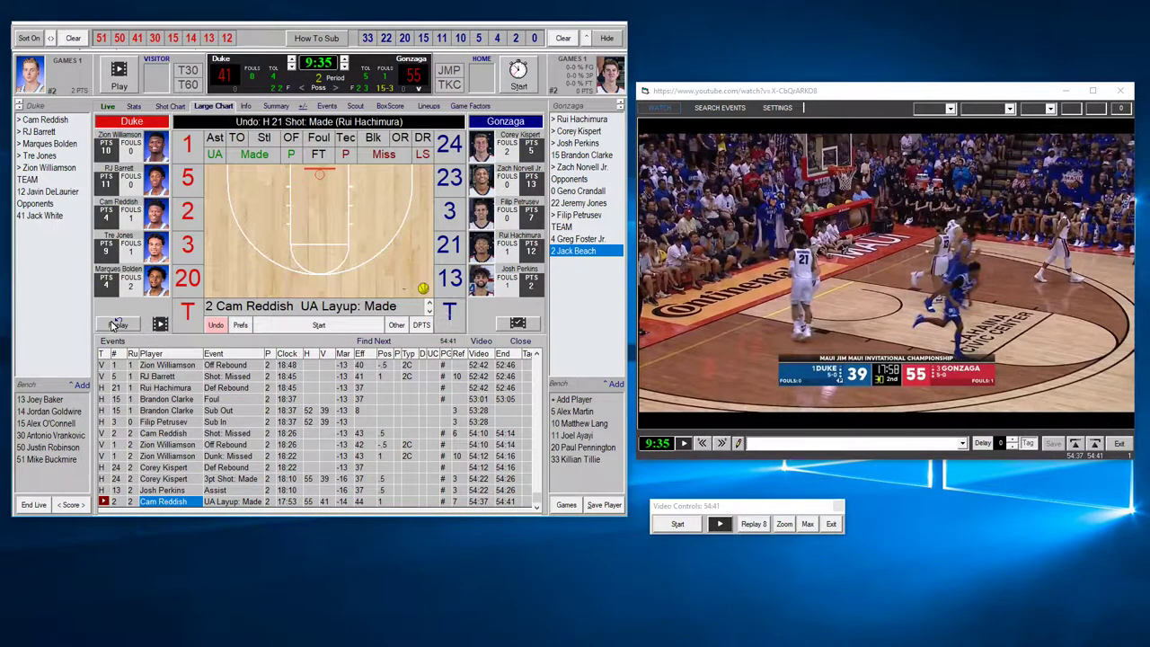
left_click(117, 325)
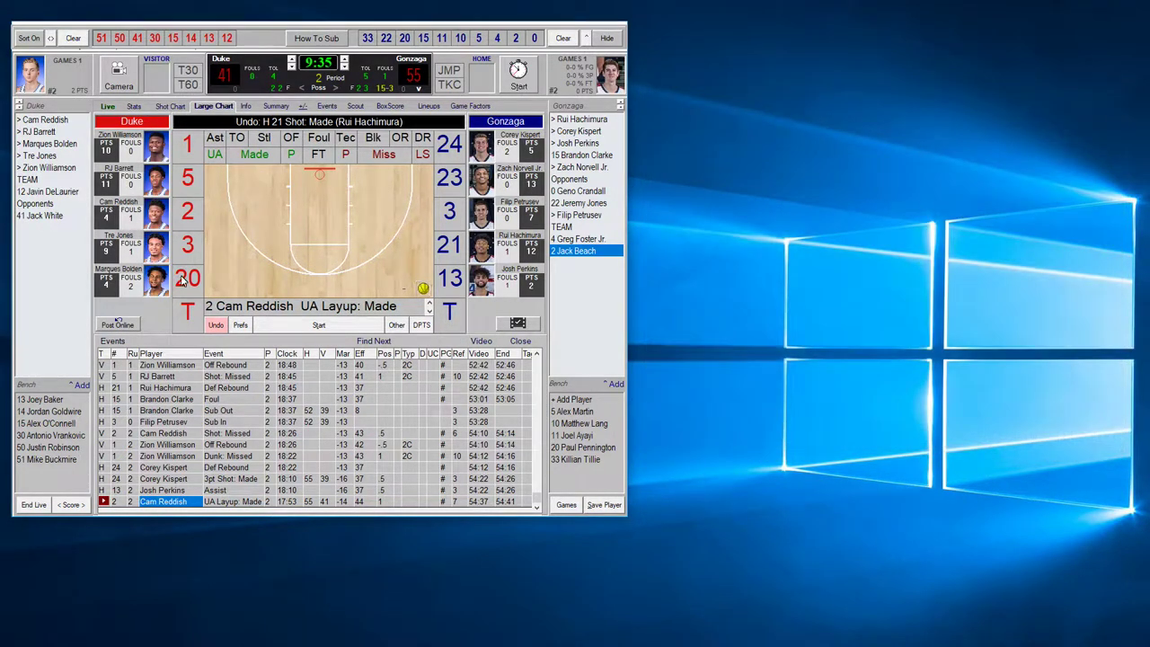
Post the game online as a webcast and open its webcast URL in the browser
left_click(118, 325)
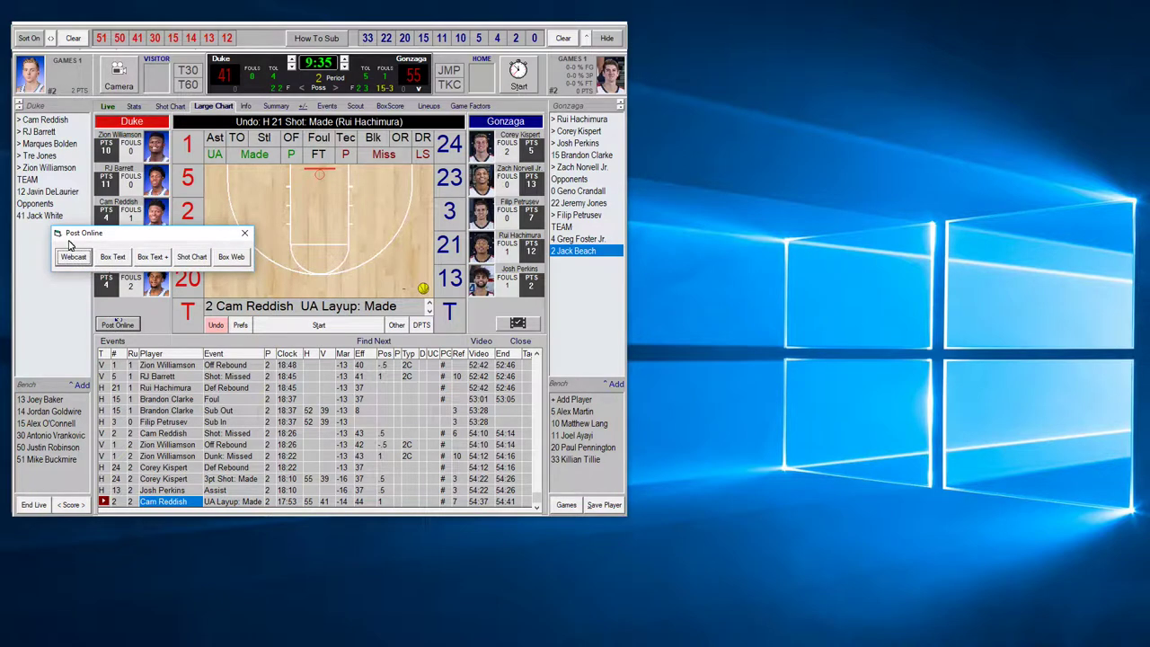
left_click(73, 257)
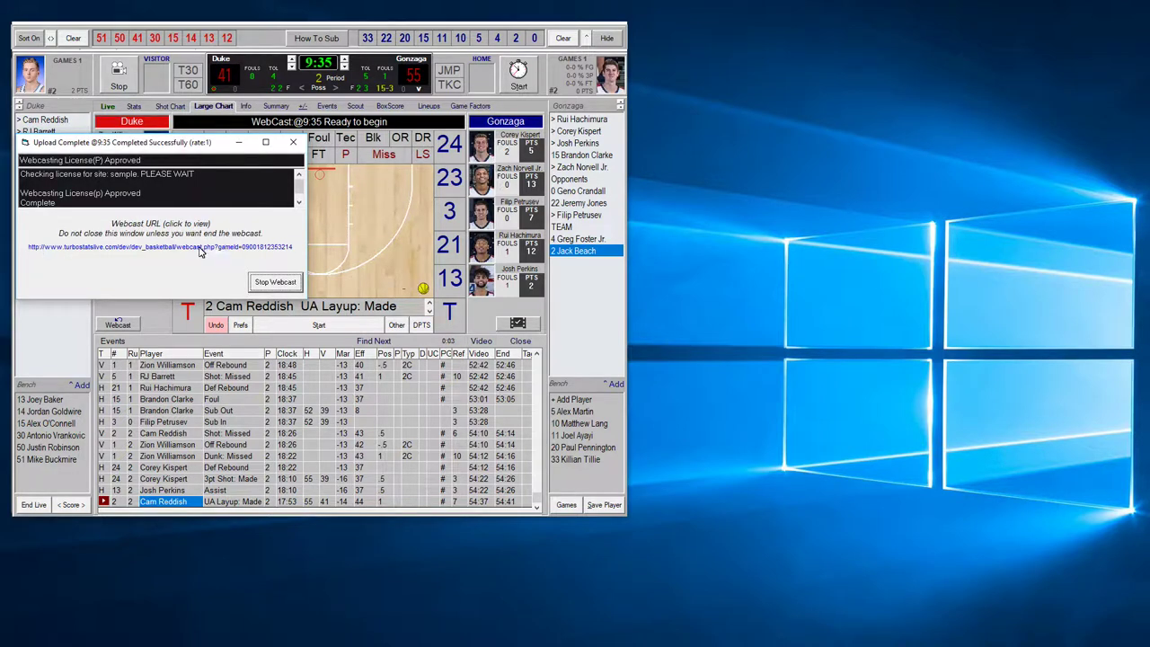
left_click(198, 250)
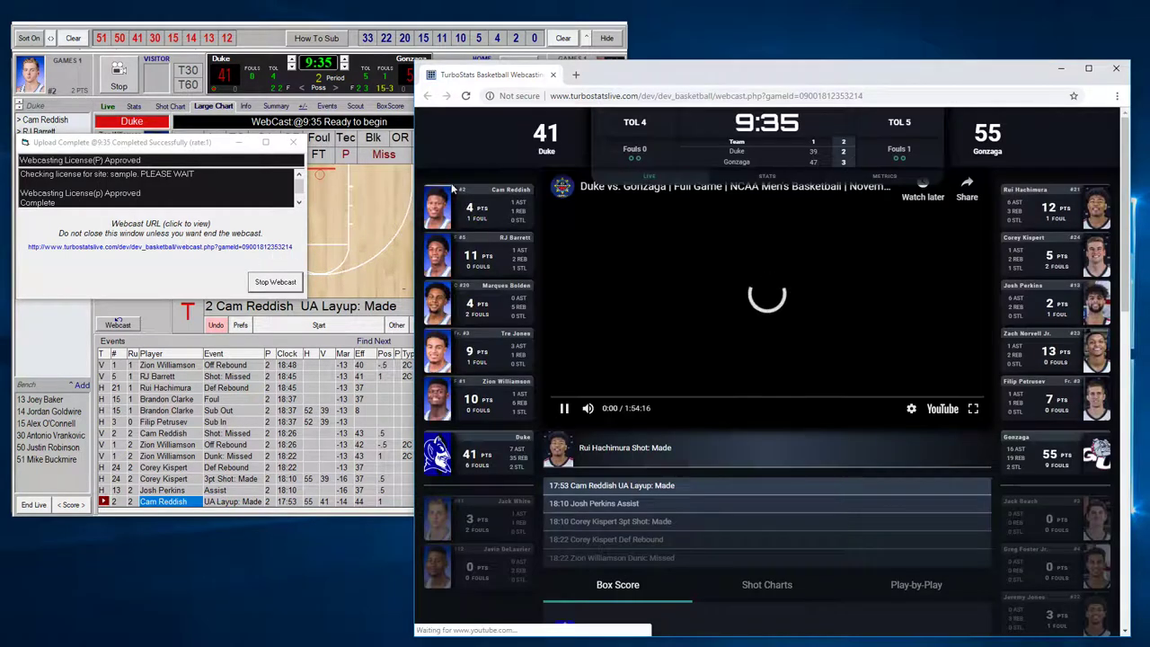
Stop the webcast upload and scroll the Duke 41–55 Gonzaga page to view the box score
left_click_drag(633, 79, 634, 77)
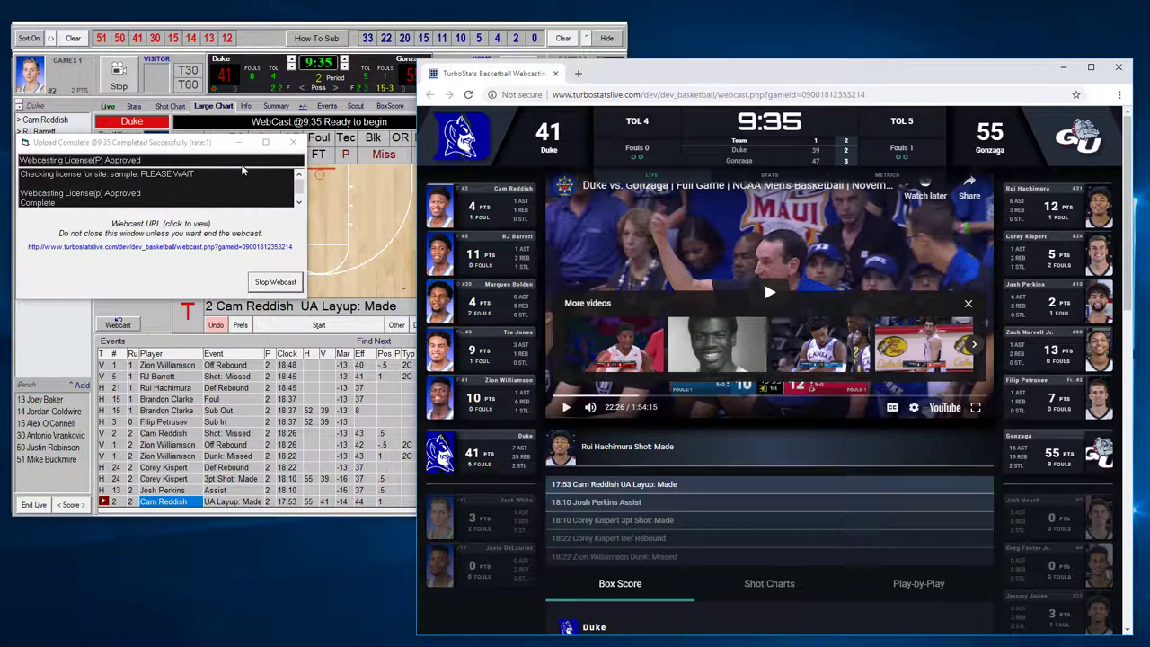
left_click_drag(165, 149, 177, 155)
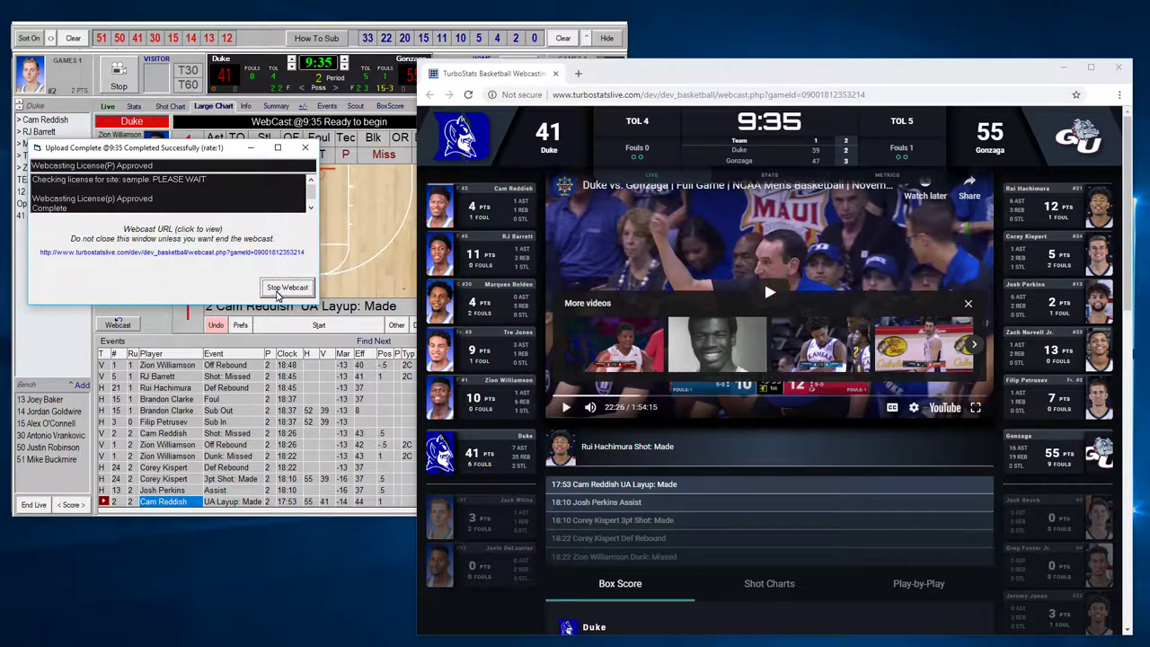
left_click(278, 289)
left_click_drag(753, 83, 742, 84)
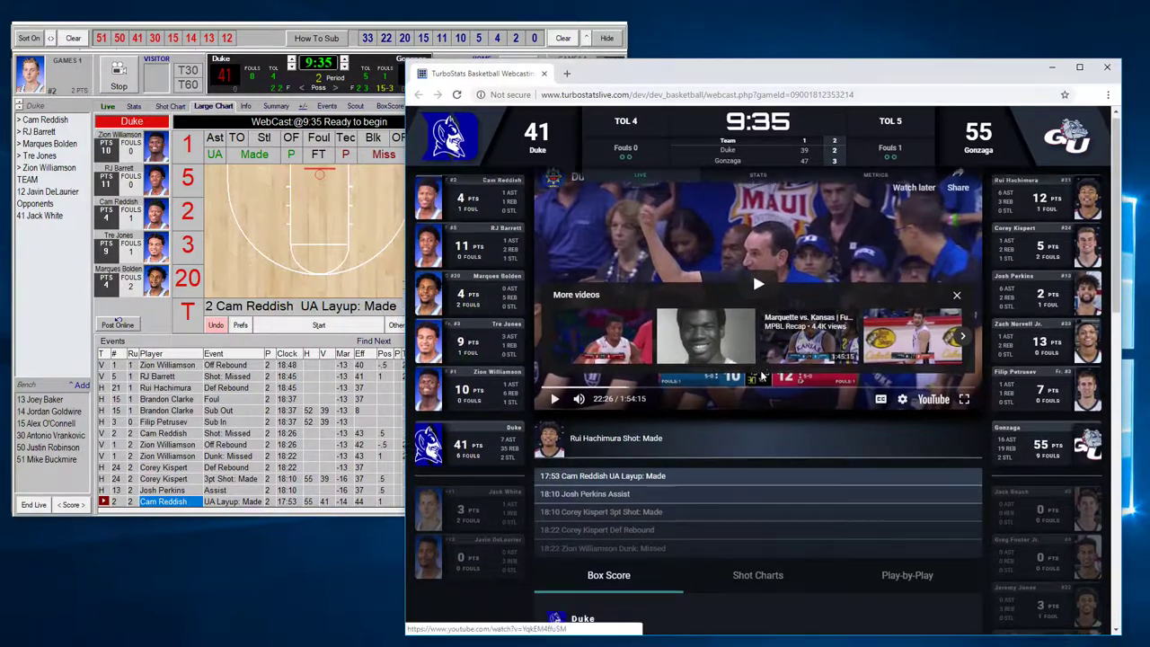
scroll(759, 373, "down", 3)
scroll(755, 368, "up", 3)
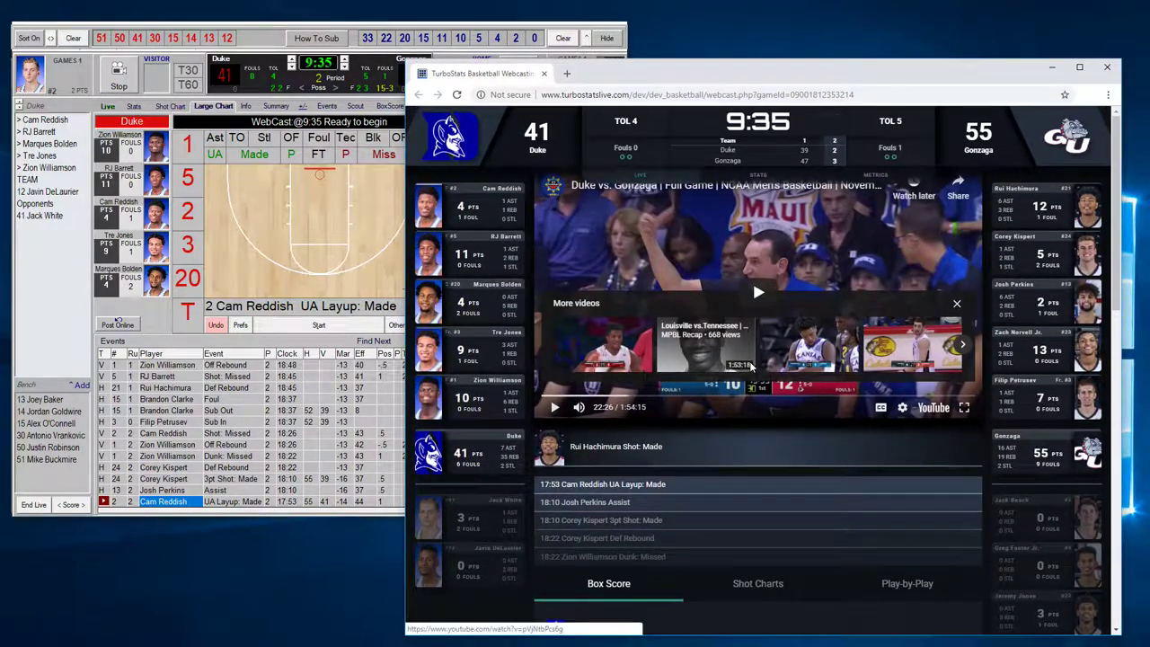